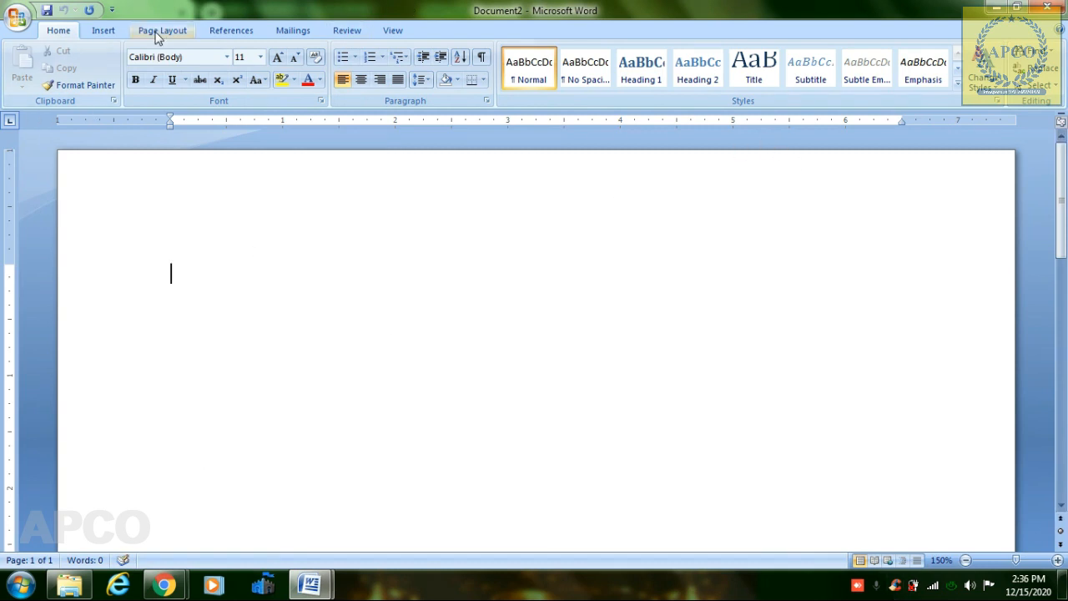
- Insert a table with four columns and three rows at the start of the blank document
{"action": "left_click", "coordinate": [103, 32]}
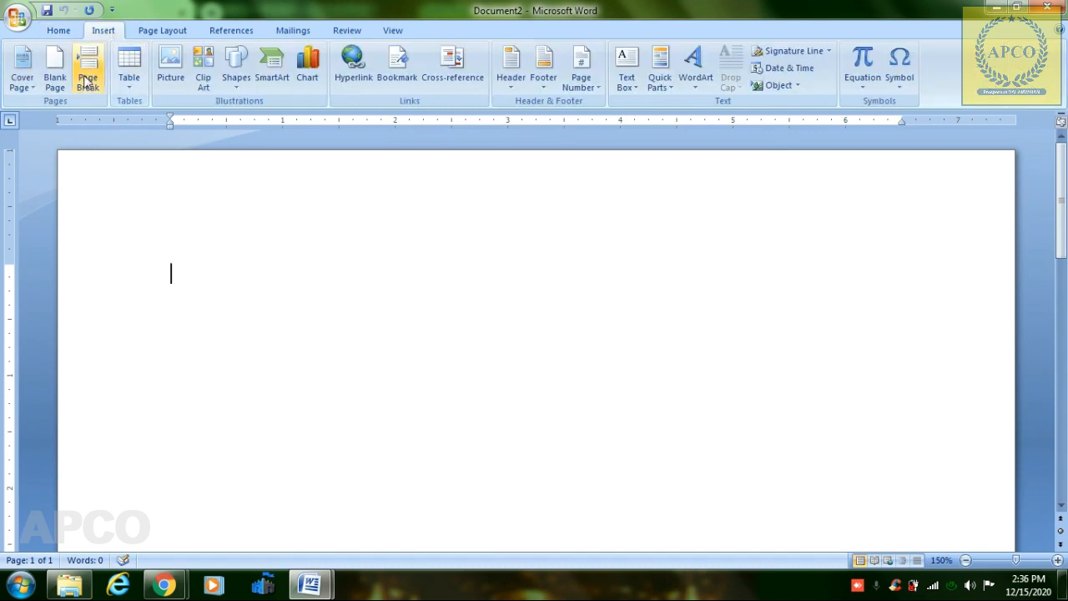
{"action": "left_click", "coordinate": [130, 75]}
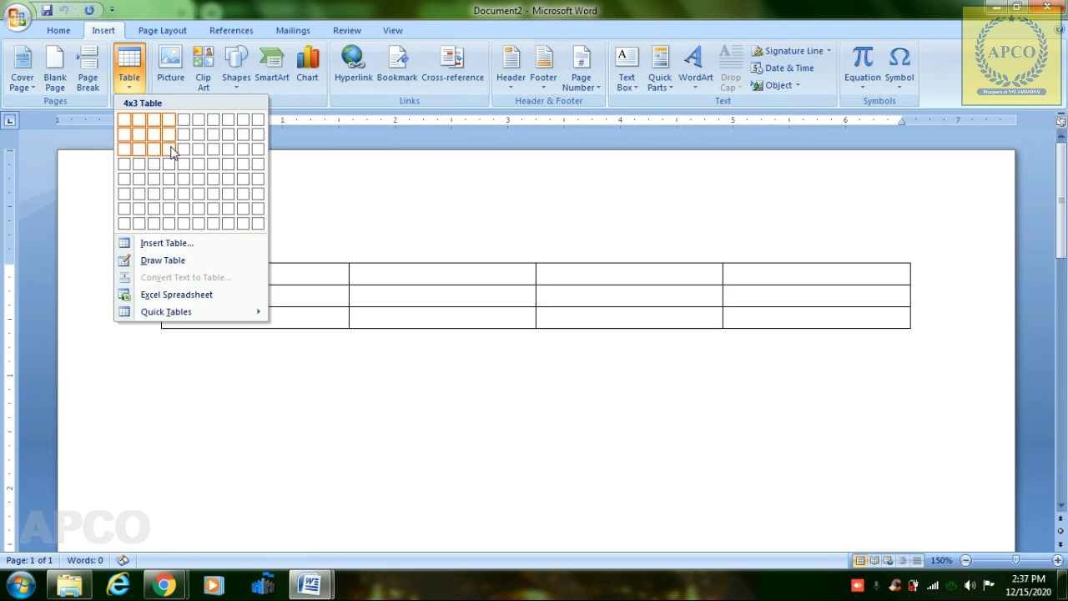
{"action": "left_click", "coordinate": [170, 148]}
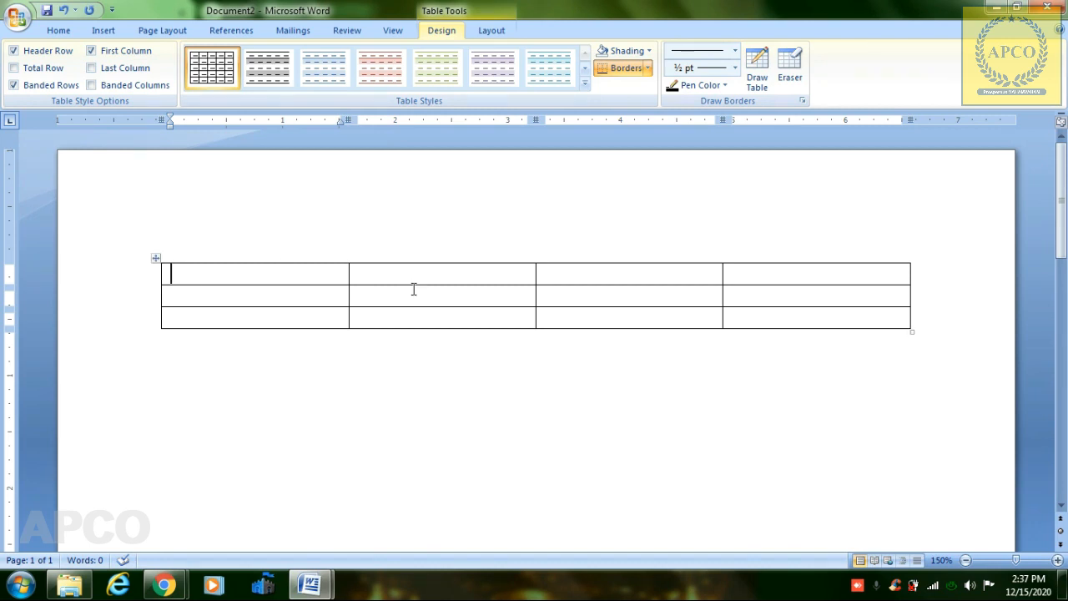
- Enter the headings NAME and TAMIL in the first two cells of the table's top row
{"action": "key", "text": "Tab"}
{"action": "key", "text": "Tab"}
{"action": "key", "text": "Tab"}
{"action": "left_click", "coordinate": [209, 276]}
{"action": "type", "text": "NAME"}
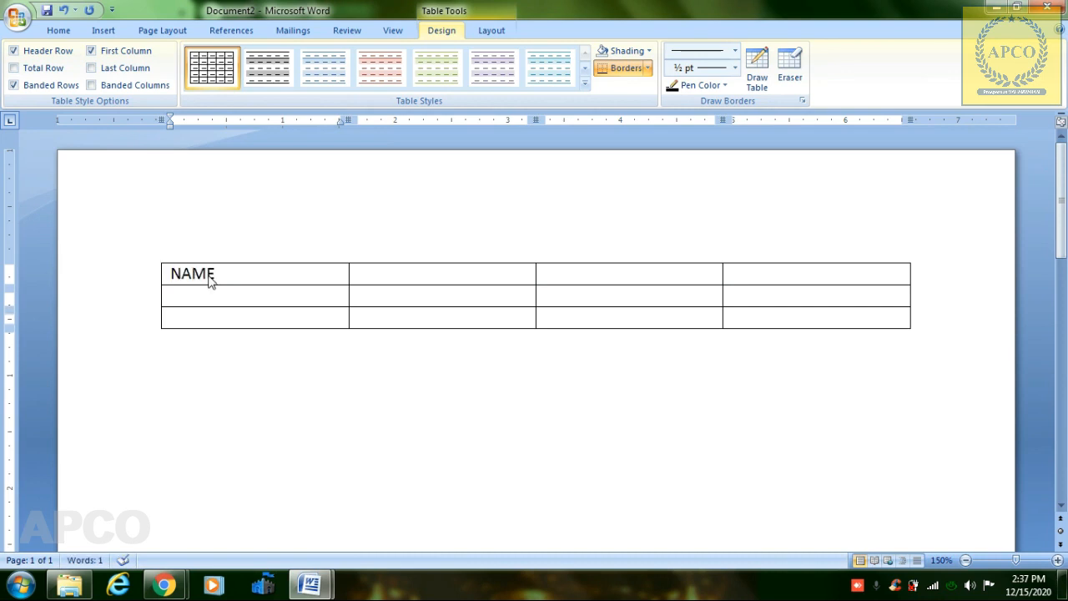
{"action": "key", "text": "Tab"}
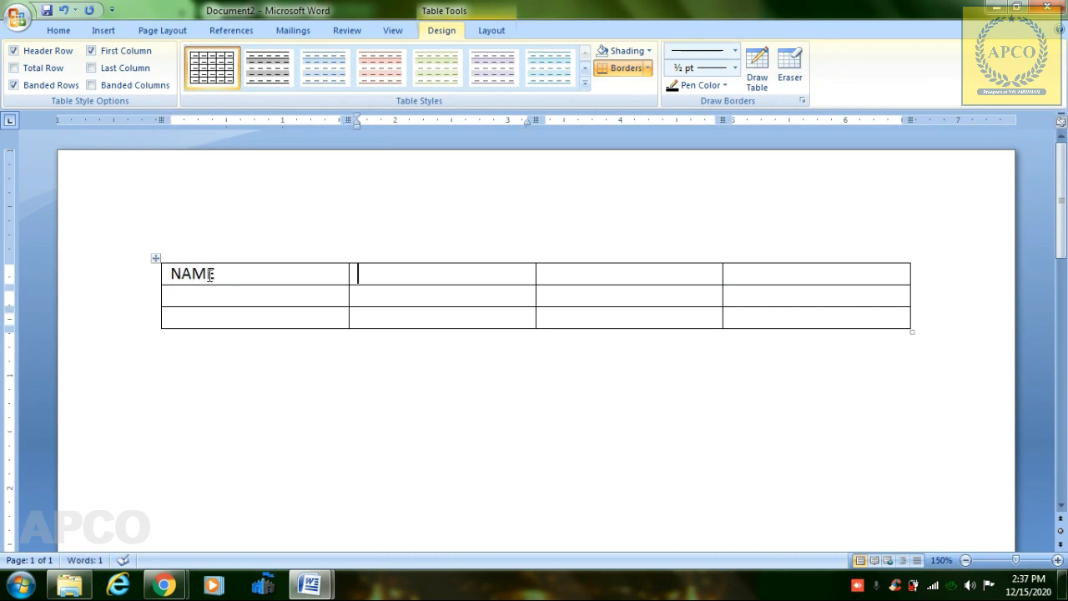
{"action": "left_click", "coordinate": [210, 276]}
{"action": "key", "text": "Tab"}
{"action": "type", "text": "T"}
{"action": "left_click", "coordinate": [296, 293]}
{"action": "left_click", "coordinate": [398, 283]}
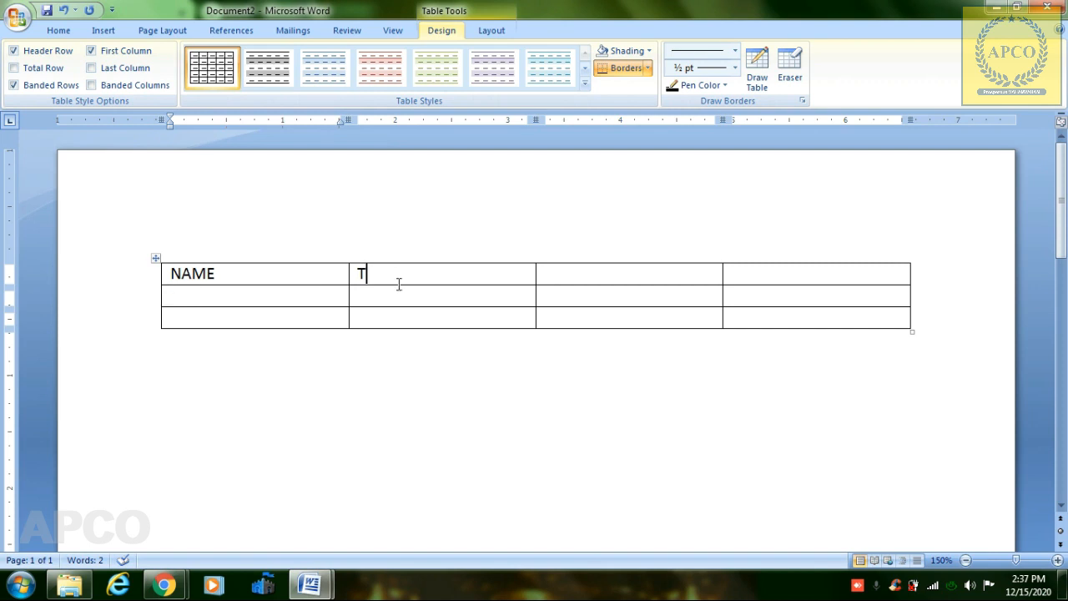
{"action": "type", "text": "AMIL"}
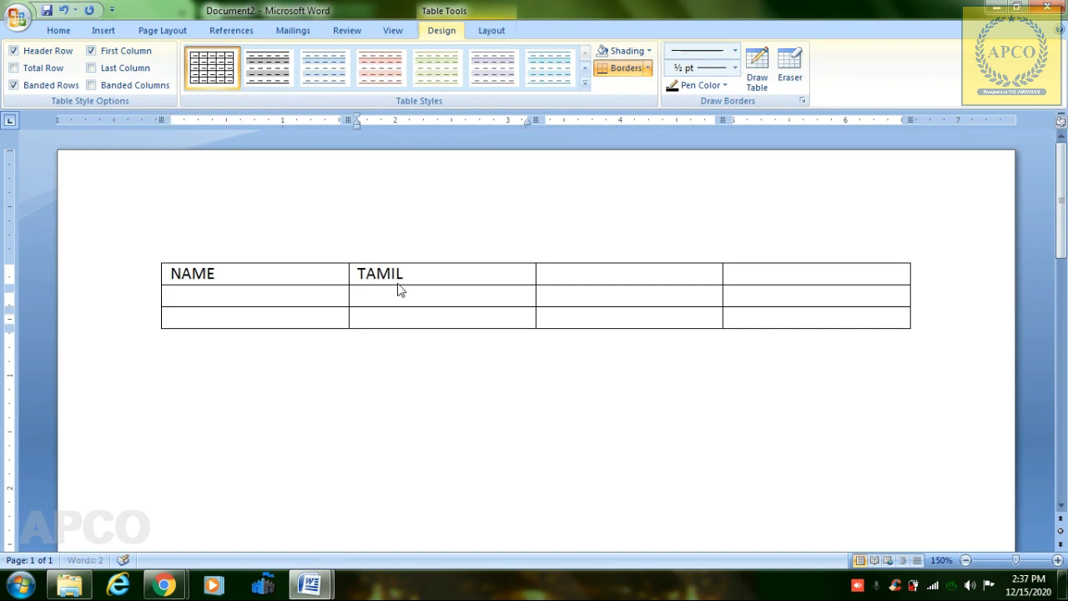
- Enter the headings ENGLISH and MATHS in the last two cells of the table's top row
{"action": "key", "text": "Tab"}
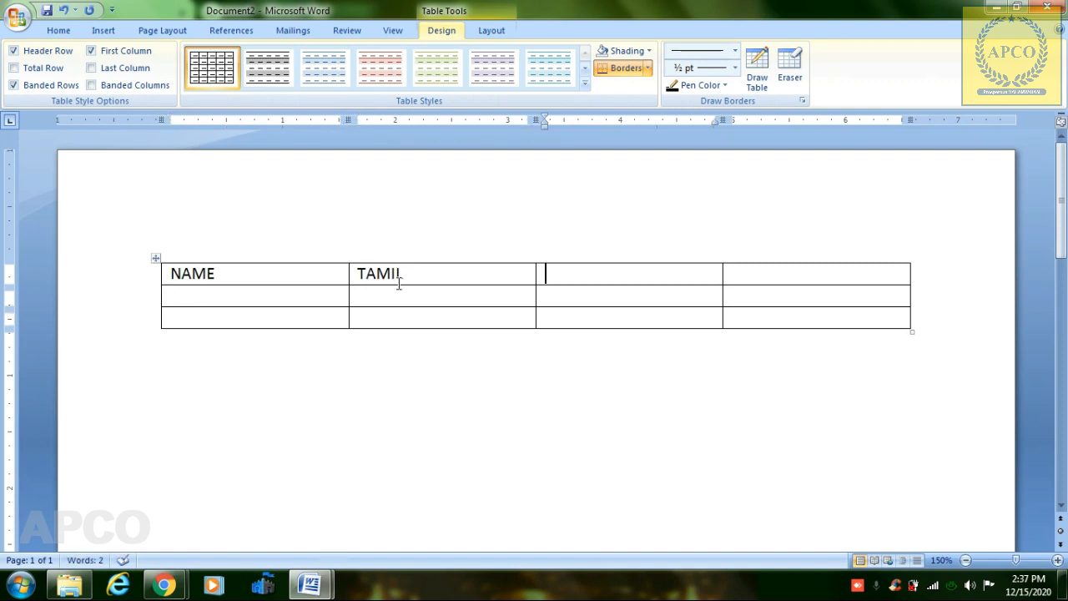
{"action": "type", "text": "ENG"}
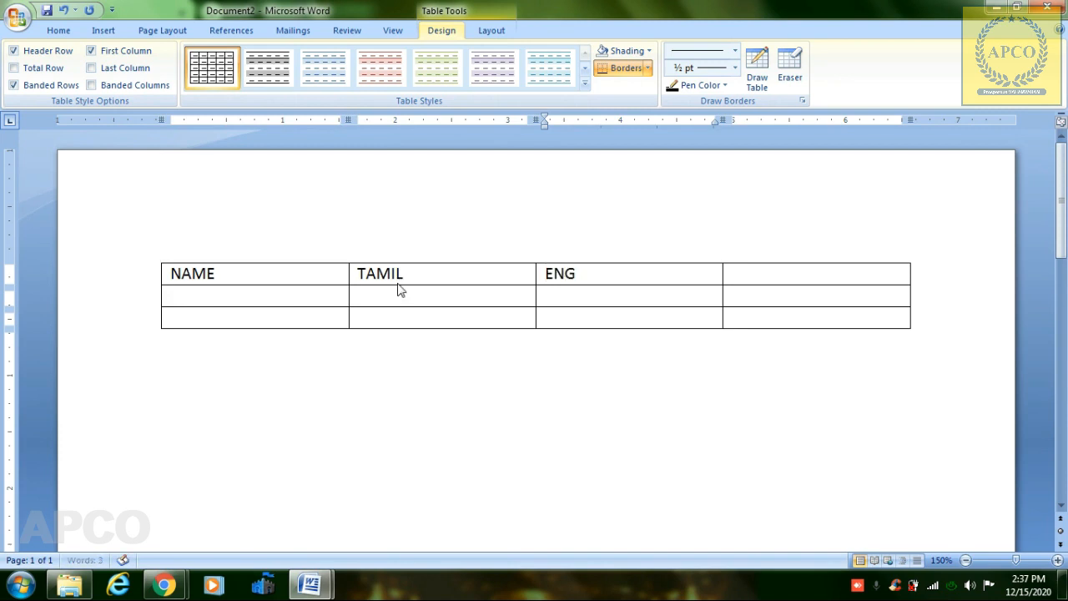
{"action": "type", "text": "LISH"}
{"action": "key", "text": "Tab"}
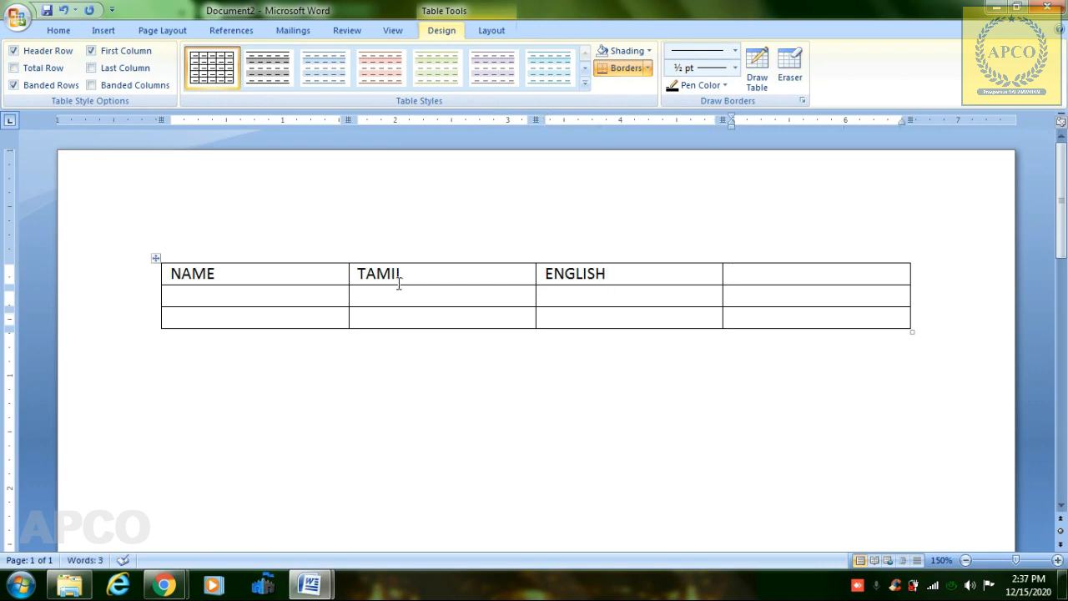
{"action": "type", "text": "MAT"}
{"action": "left_click", "coordinate": [398, 286]}
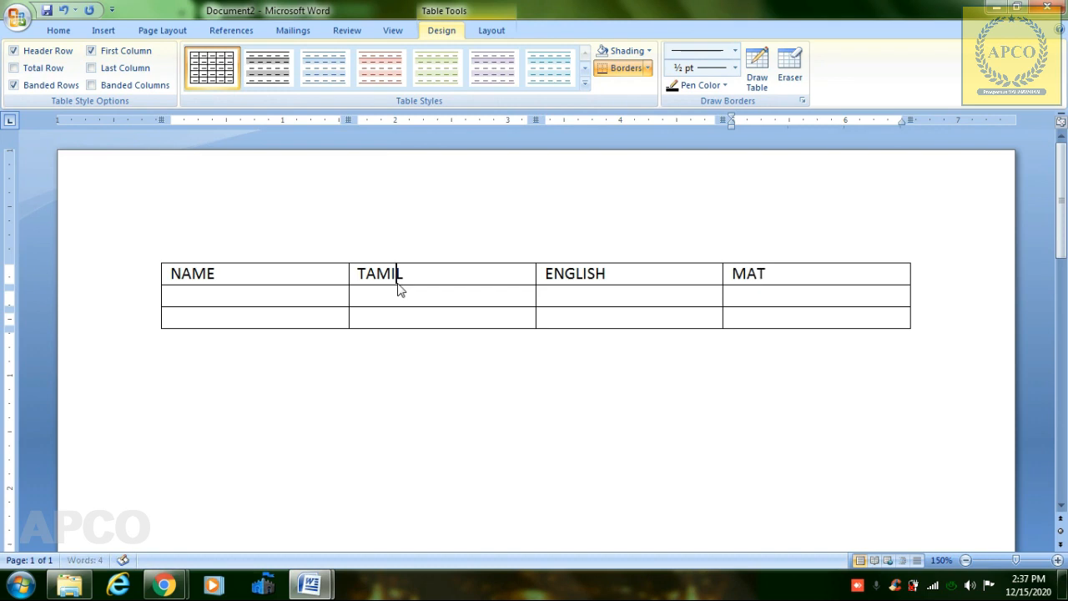
{"action": "type", "text": "HS"}
{"action": "key", "text": "BackSpace"}
{"action": "key", "text": "BackSpace"}
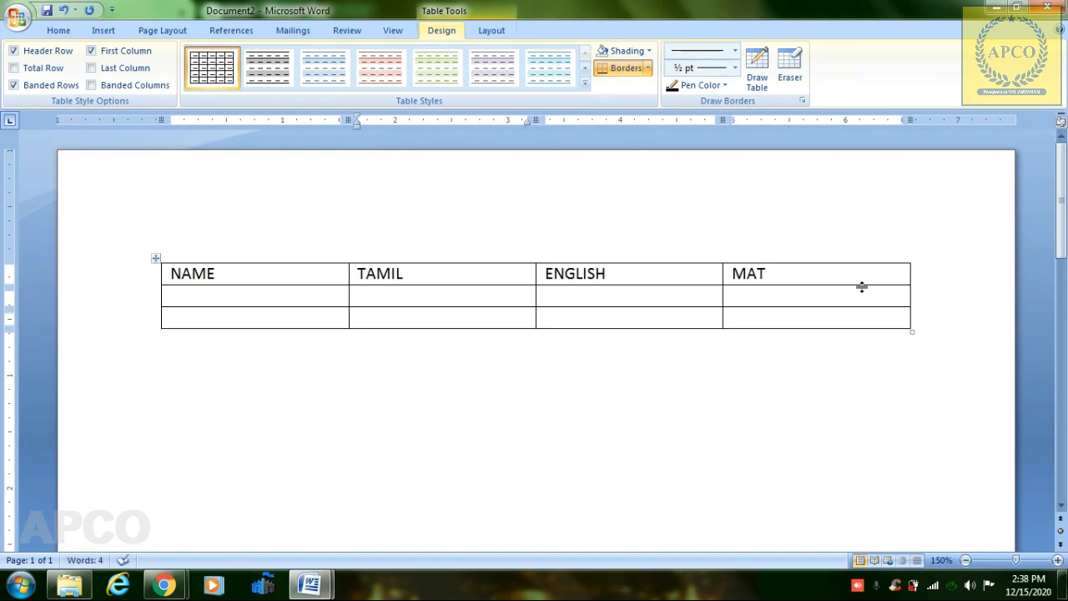
{"action": "left_click", "coordinate": [828, 277]}
{"action": "type", "text": "HS"}
- Fill the second table row with AAA and the marks 89 for Tamil, 98 for English and 90 for Maths
{"action": "key", "text": "Tab"}
{"action": "type", "text": "AAA"}
{"action": "key", "text": "Tab"}
{"action": "type", "text": "89"}
{"action": "key", "text": "Tab"}
{"action": "type", "text": "9"}
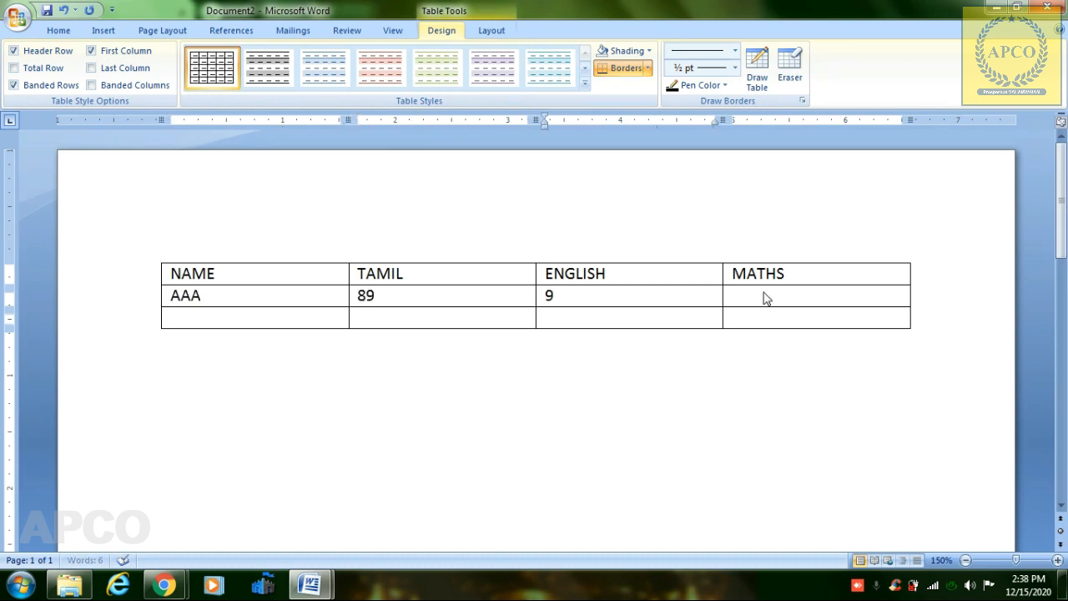
{"action": "type", "text": "8"}
{"action": "key", "text": "Tab"}
{"action": "type", "text": "9"}
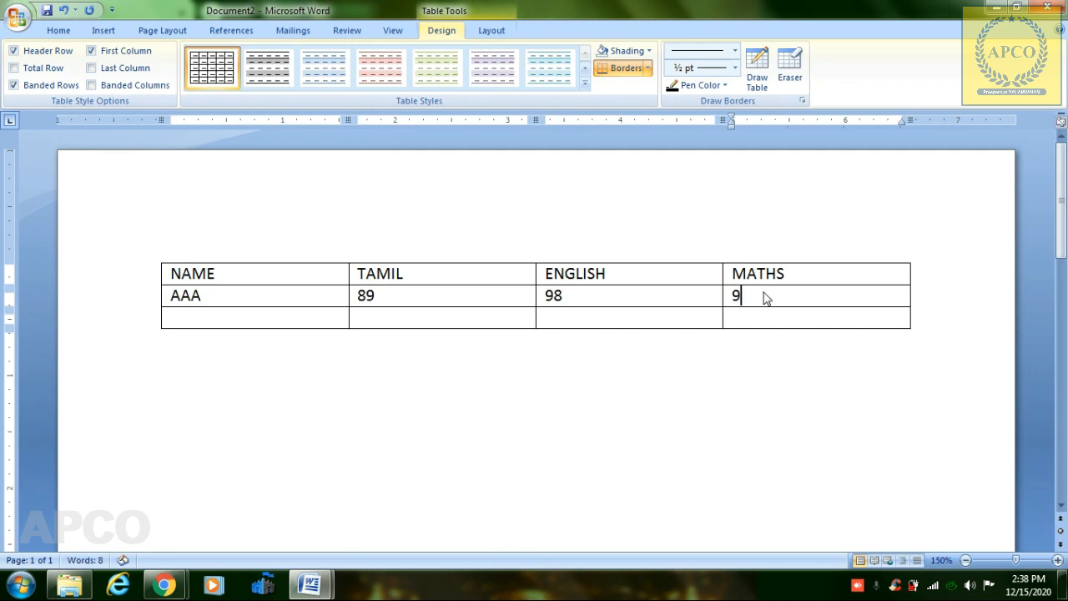
{"action": "type", "text": "0"}
- Fill the third table row with BBB and the marks 89 for Tamil, 90 for English and 87 for Maths
{"action": "key", "text": "Tab"}
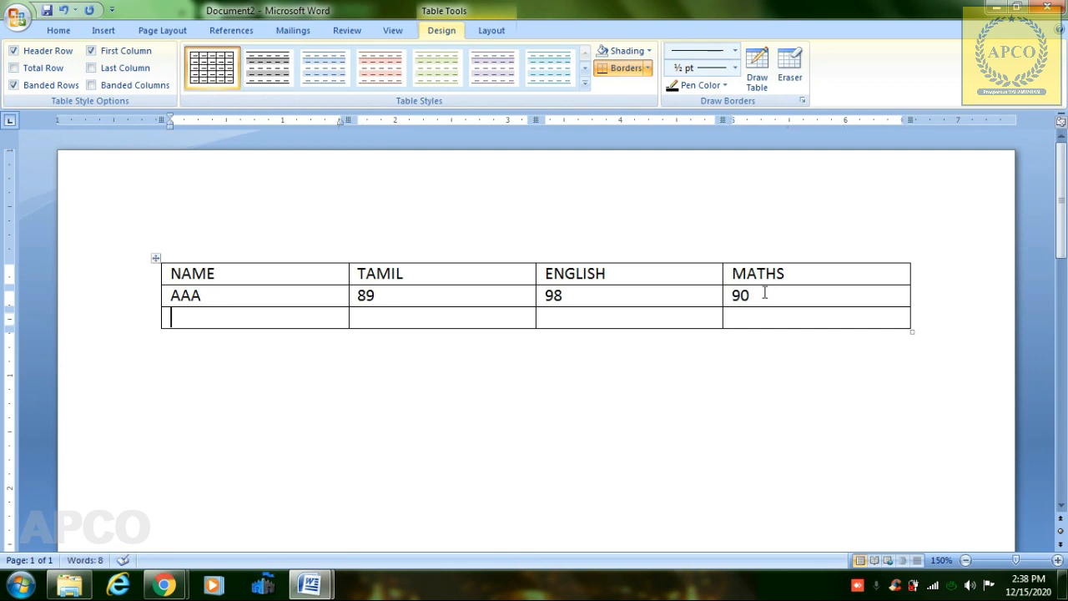
{"action": "type", "text": "BBB"}
{"action": "key", "text": "Tab"}
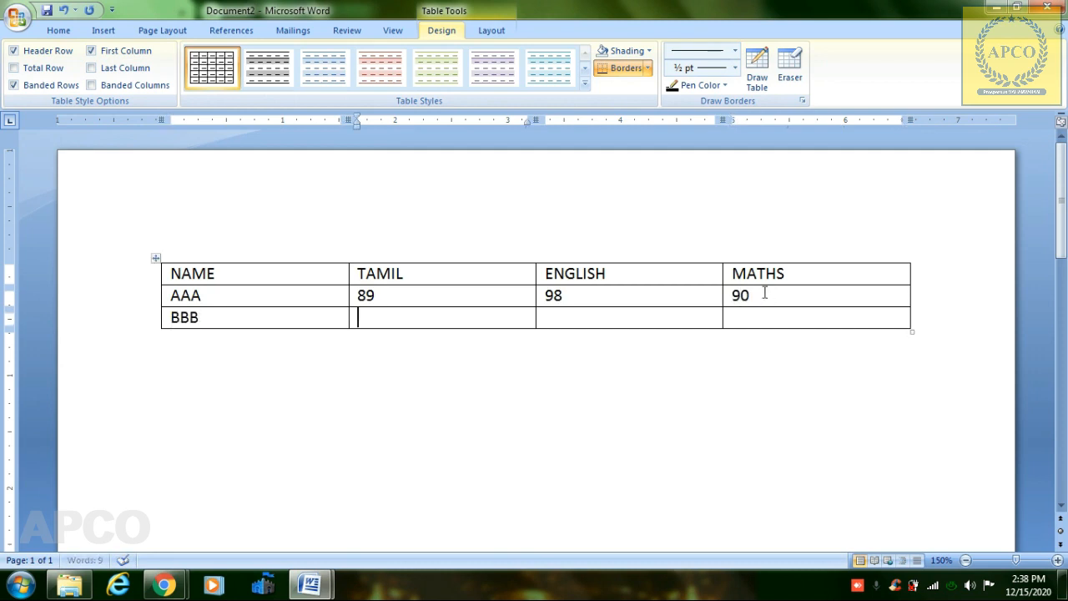
{"action": "type", "text": "89"}
{"action": "key", "text": "Tab"}
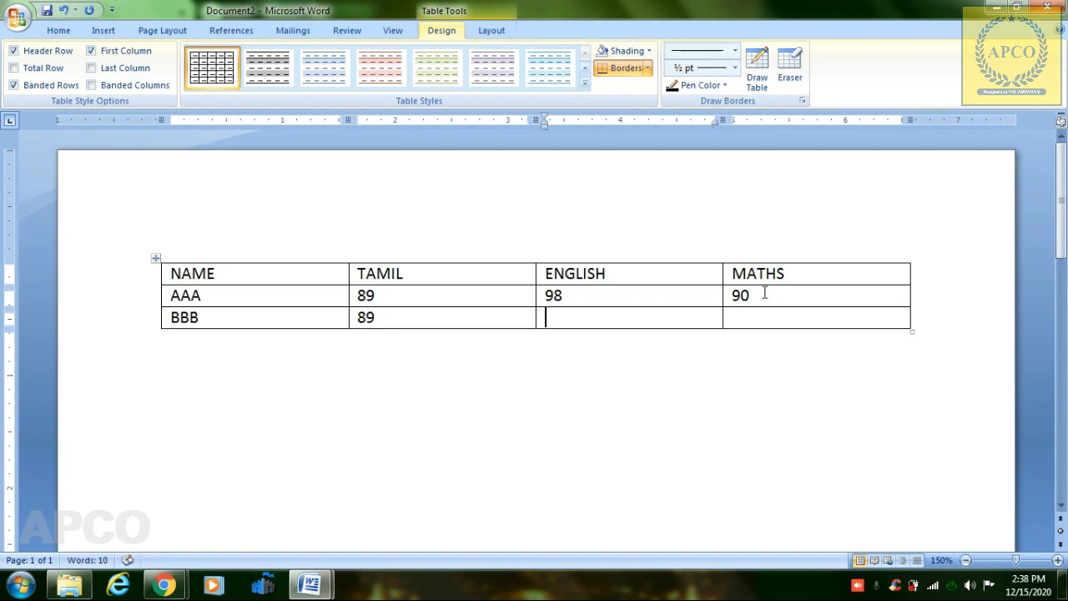
{"action": "type", "text": "90"}
{"action": "key", "text": "Tab"}
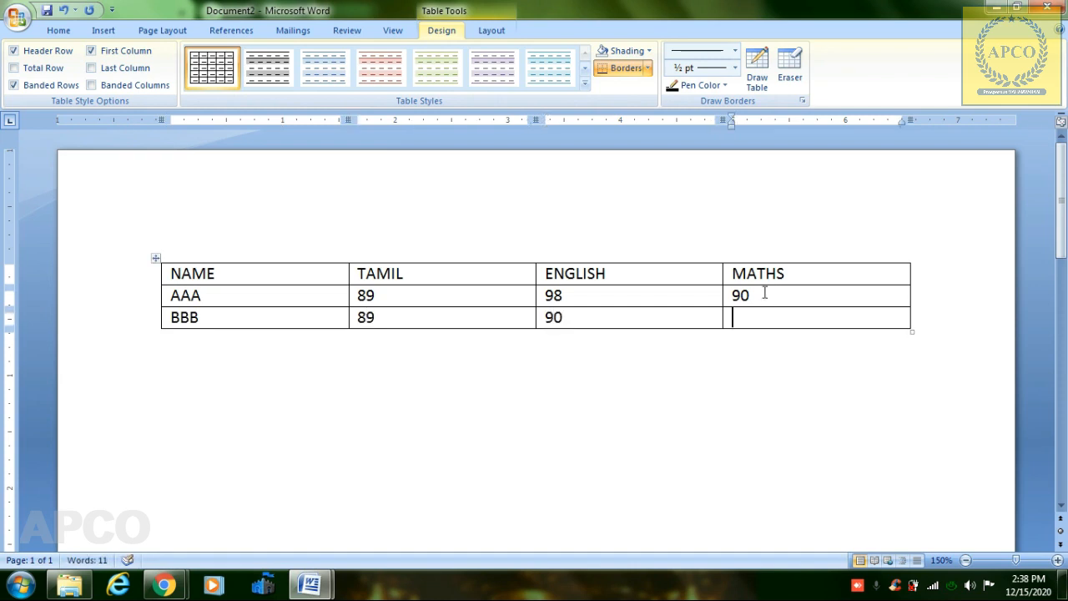
{"action": "type", "text": "87"}
- Add a row below BBB and fill it with CCC and the marks 87, 78 and 89
{"action": "key", "text": "Tab"}
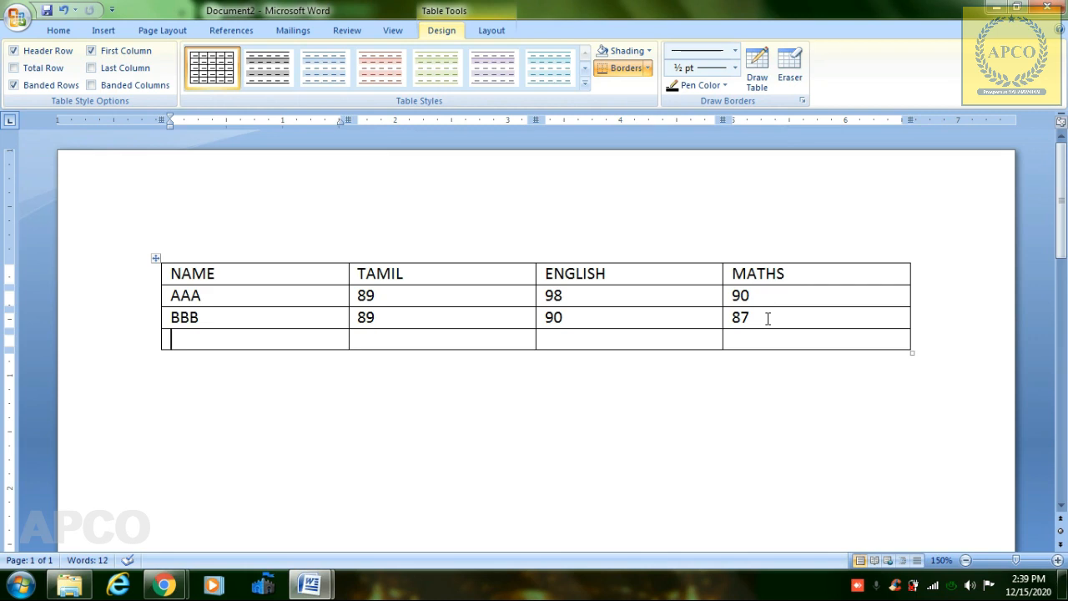
{"action": "type", "text": "CC"}
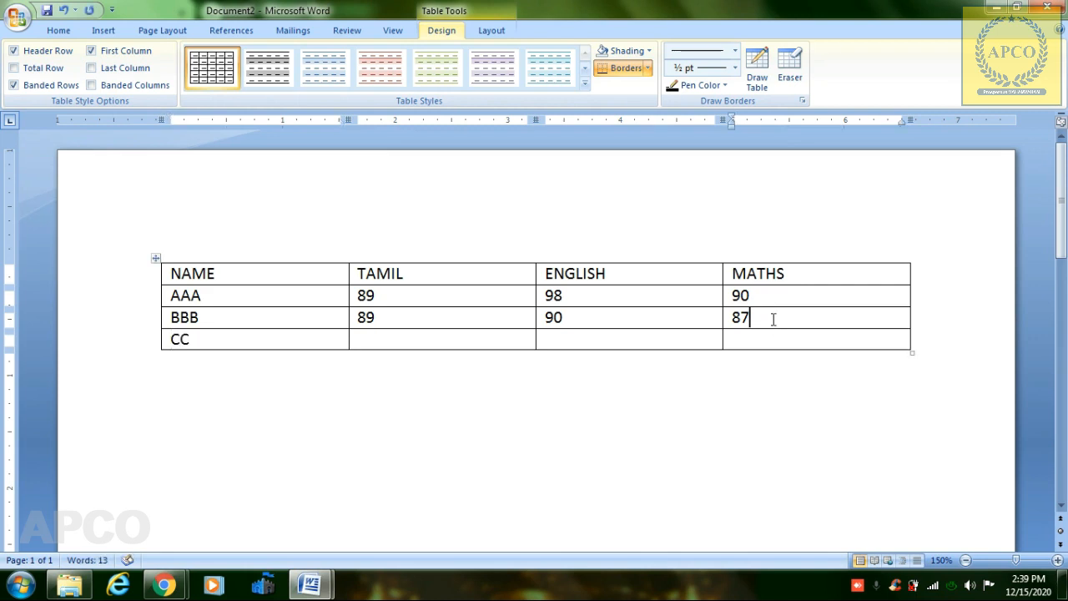
{"action": "key", "text": "shift+Home"}
{"action": "key", "text": "End"}
{"action": "type", "text": "CC"}
{"action": "key", "text": "BackSpace"}
{"action": "key", "text": "Tab"}
{"action": "type", "text": "87"}
{"action": "key", "text": "Tab"}
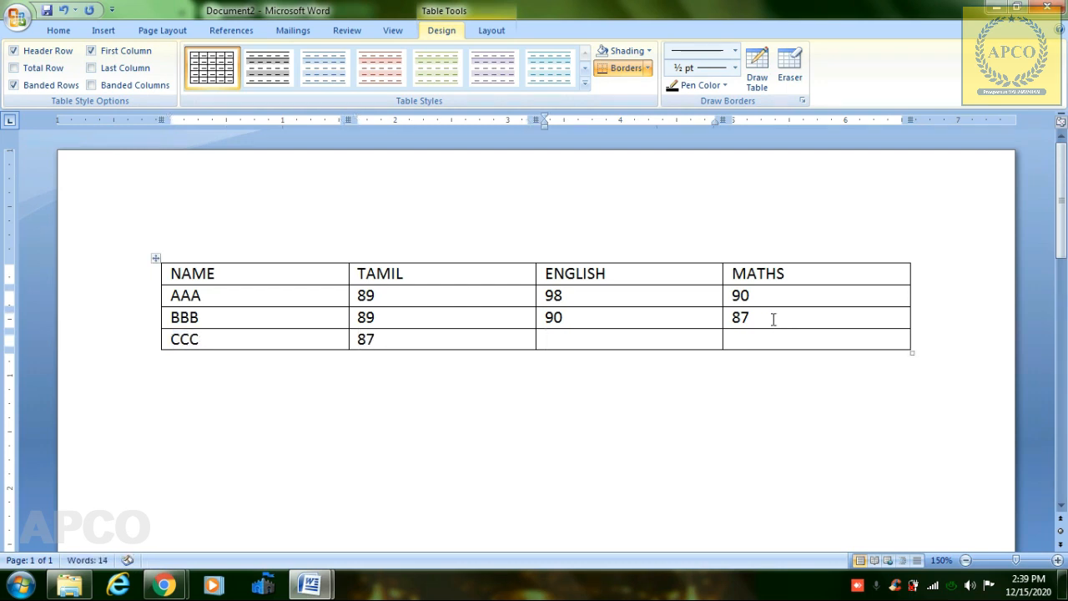
{"action": "type", "text": "78"}
{"action": "key", "text": "Tab"}
{"action": "type", "text": "89"}
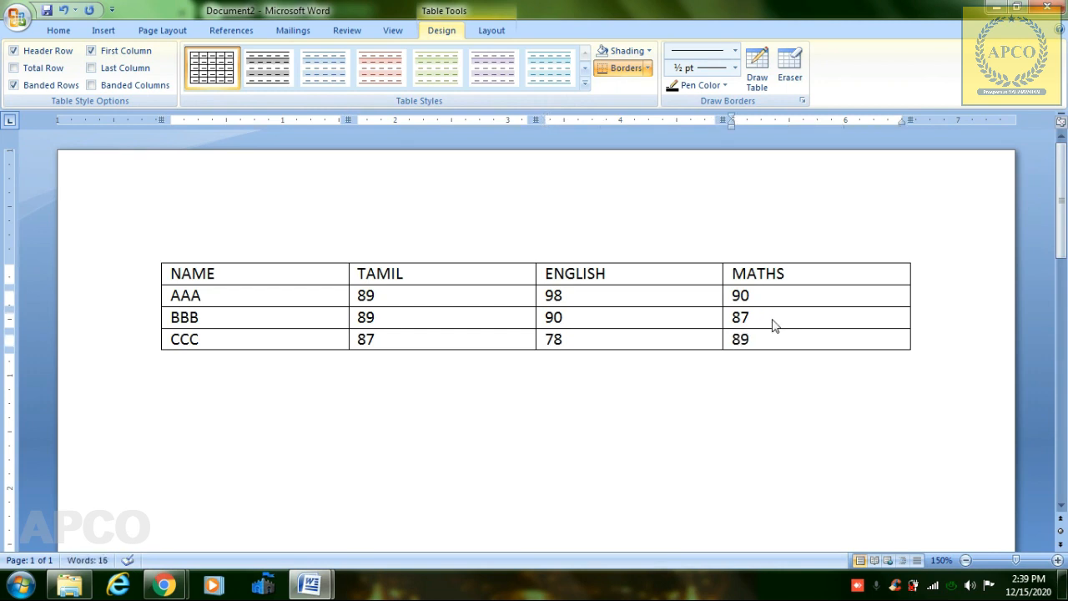
- Add a row below CCC and fill it with DDD and the marks 98, 87 and 78
{"action": "key", "text": "Tab"}
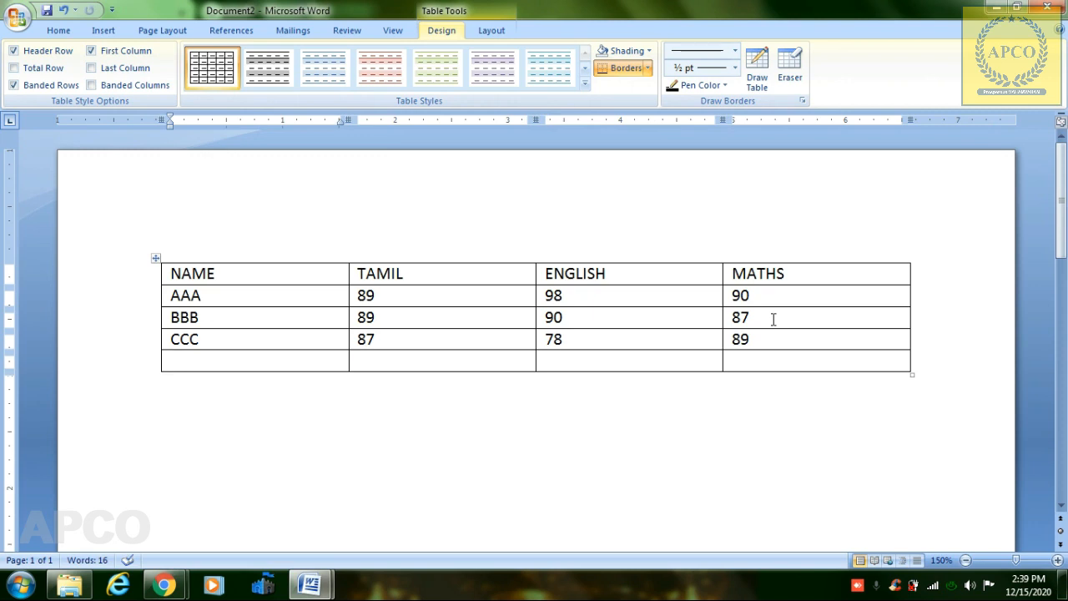
{"action": "type", "text": "DDD"}
{"action": "key", "text": "Tab"}
{"action": "type", "text": "98"}
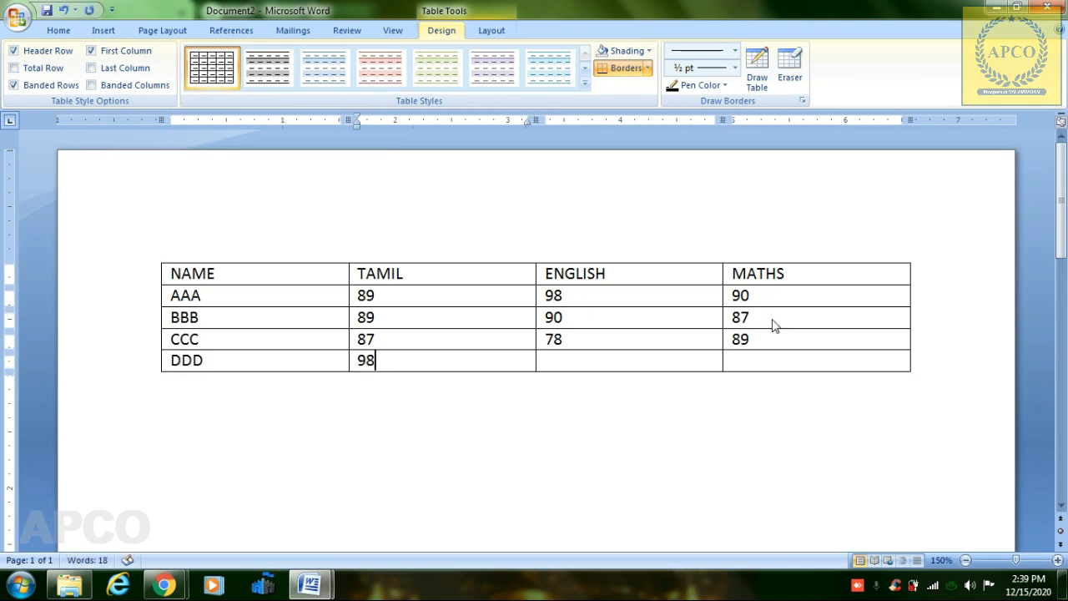
{"action": "key", "text": "Tab"}
{"action": "type", "text": "87"}
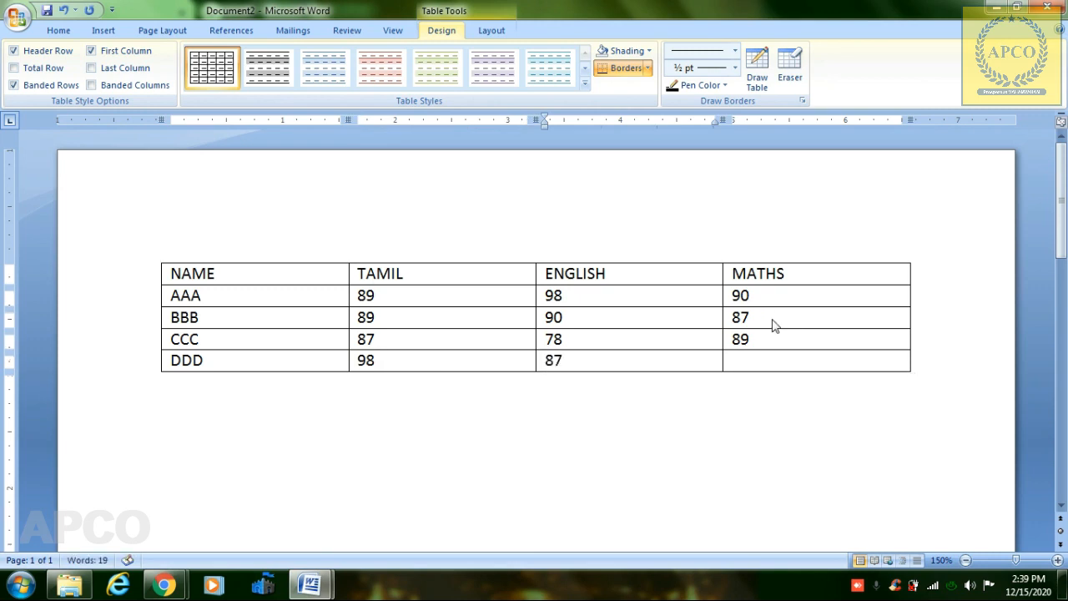
{"action": "key", "text": "Tab"}
{"action": "type", "text": "78"}
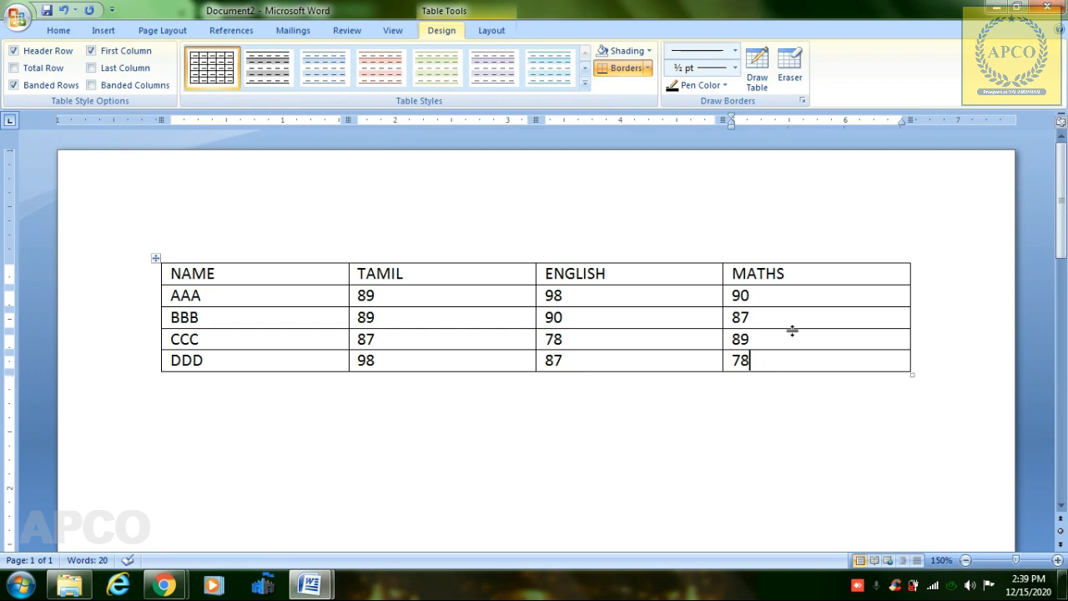
{"action": "left_click", "coordinate": [803, 277]}
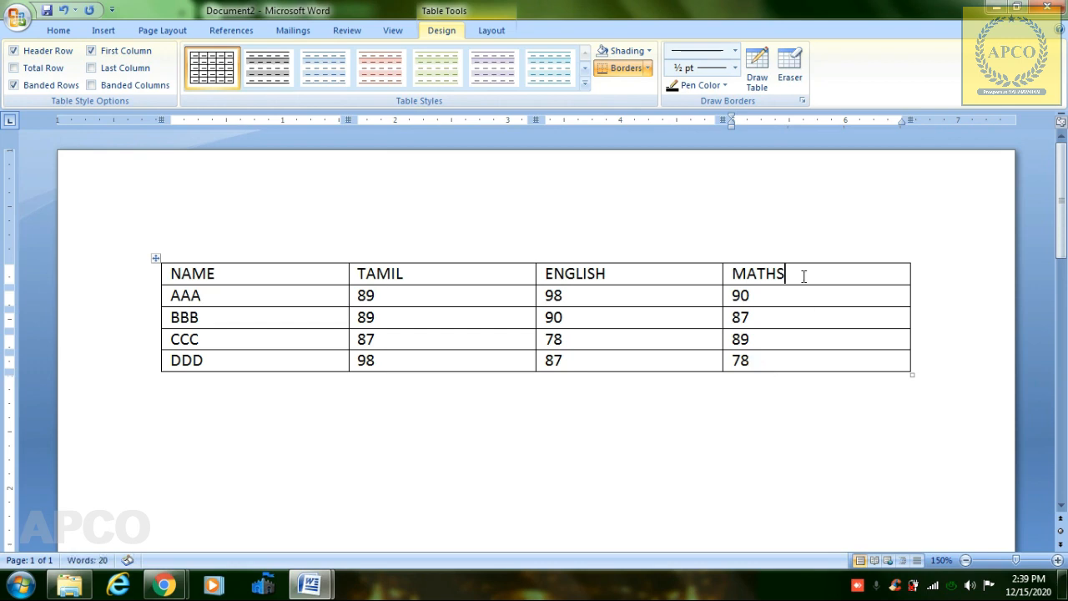
{"action": "right_click", "coordinate": [803, 323]}
{"action": "left_click", "coordinate": [766, 317]}
{"action": "right_click", "coordinate": [853, 317]}
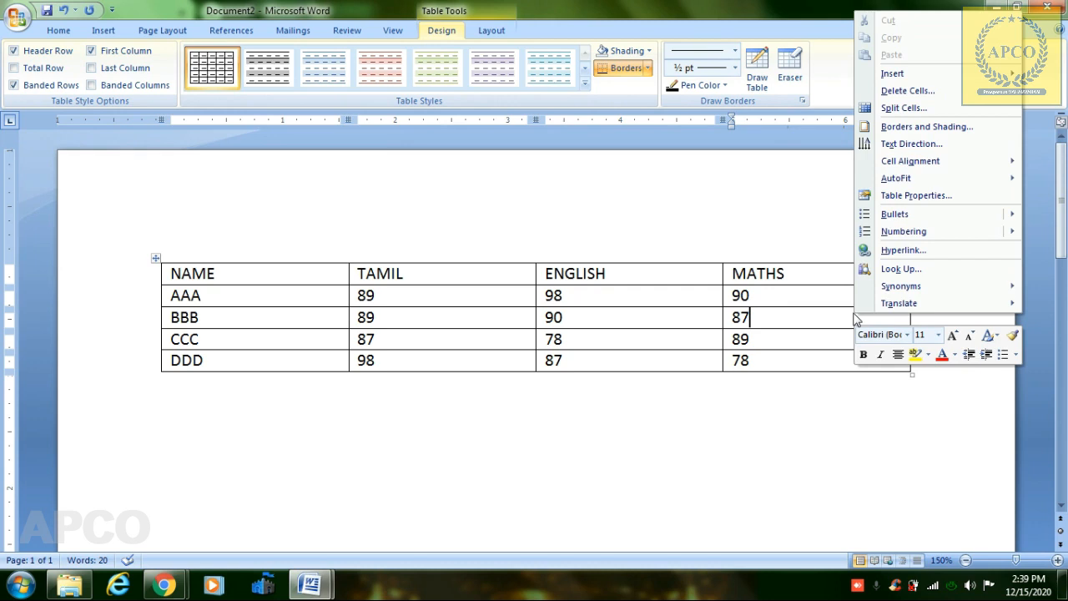
{"action": "mouse_move", "coordinate": [892, 73]}
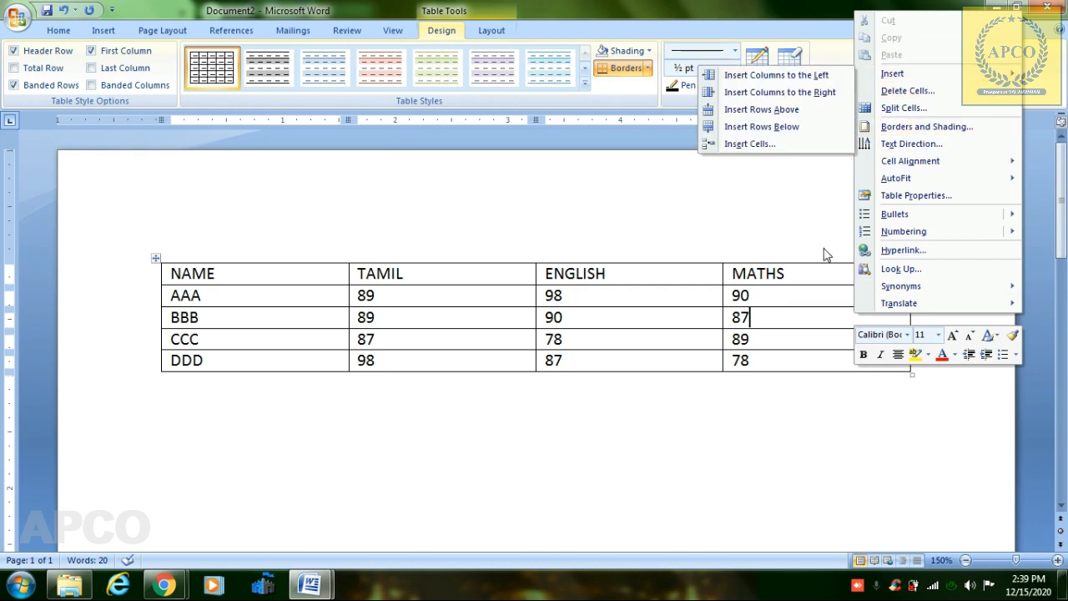
{"action": "left_click", "coordinate": [791, 320]}
{"action": "right_click", "coordinate": [791, 320]}
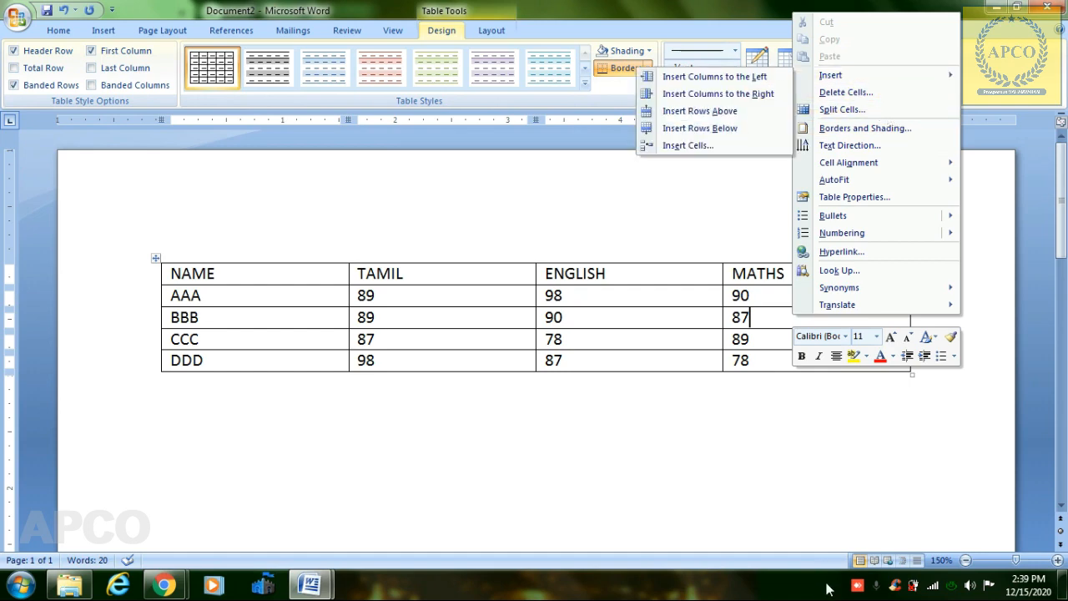
{"action": "left_click", "coordinate": [770, 436]}
{"action": "right_click", "coordinate": [772, 442]}
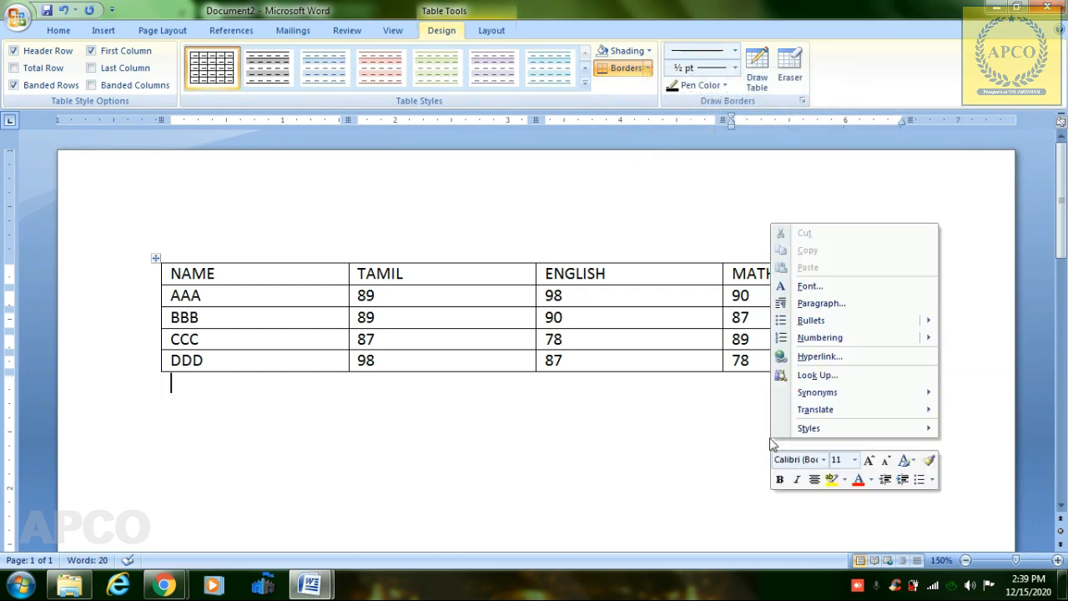
{"action": "left_click", "coordinate": [772, 442]}
- Insert an empty column to the right of the MATHS column
{"action": "left_click", "coordinate": [782, 314]}
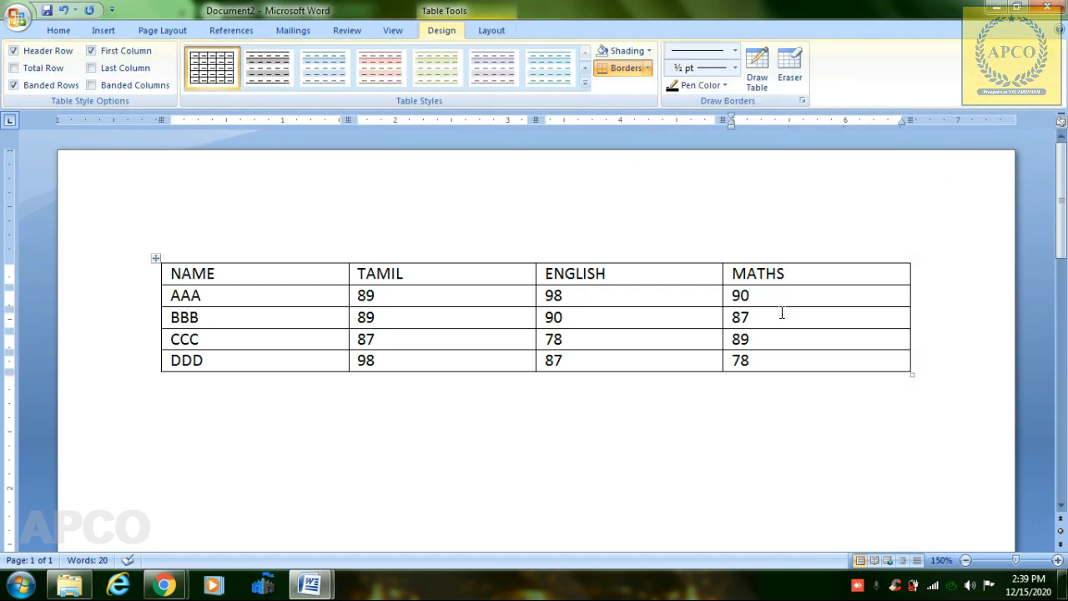
{"action": "right_click", "coordinate": [783, 315]}
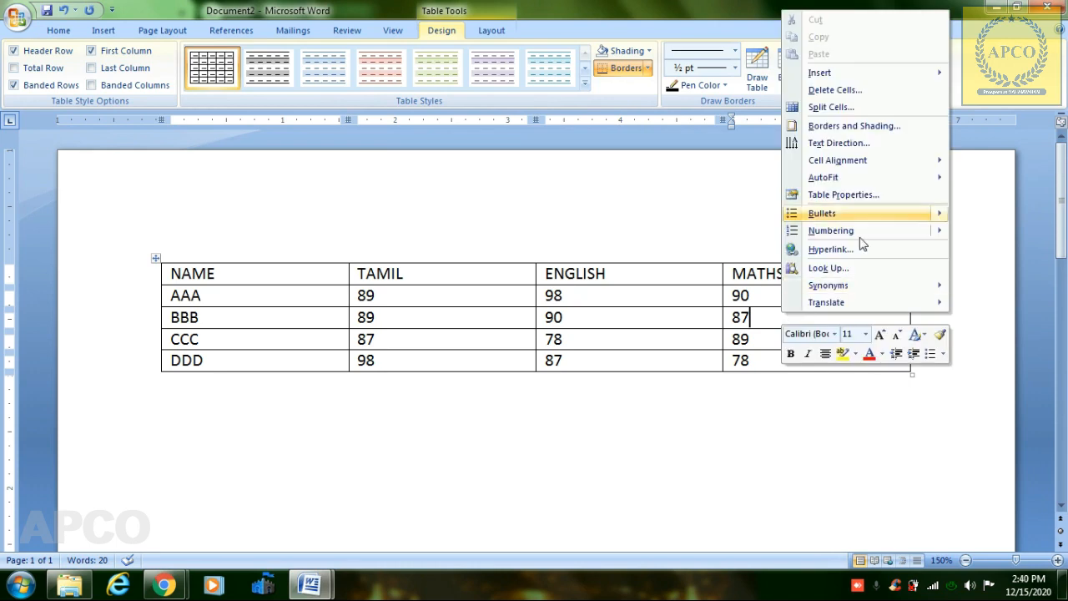
{"action": "mouse_move", "coordinate": [838, 78]}
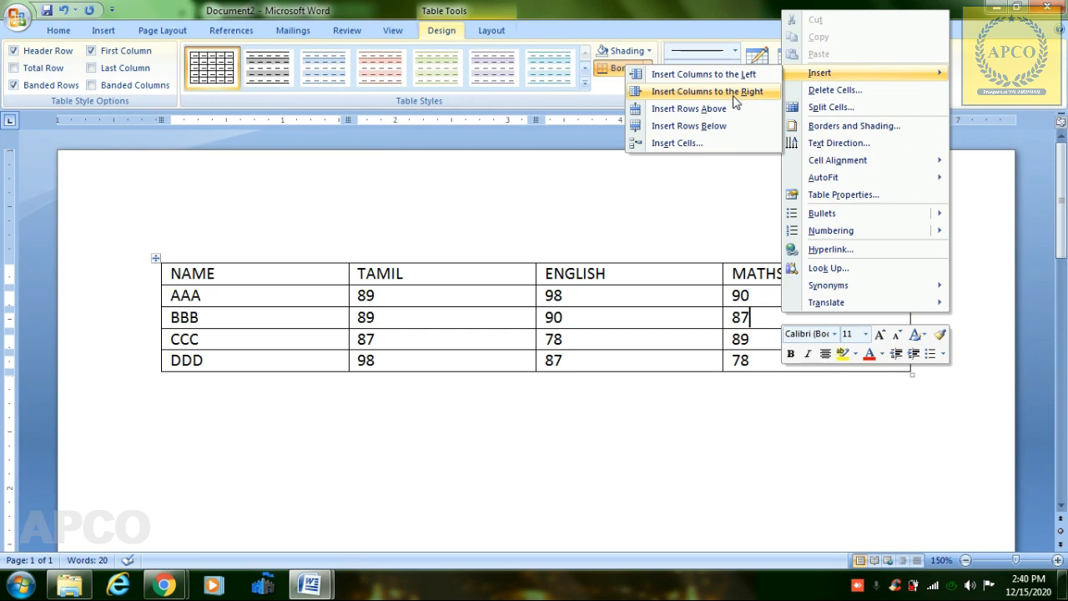
{"action": "left_click", "coordinate": [707, 91]}
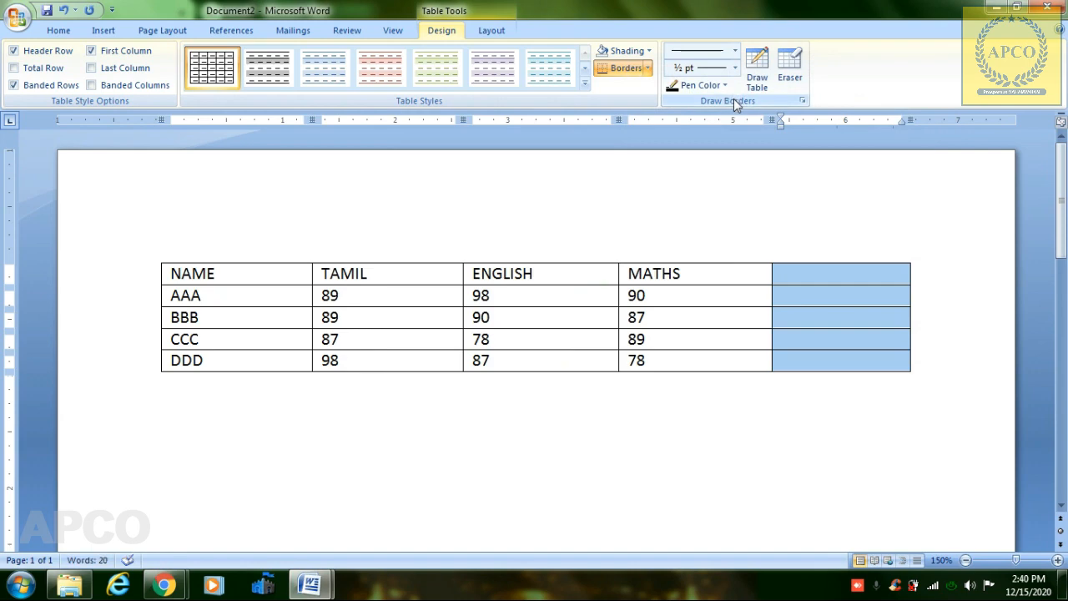
- Enter SCIENCE as the heading of the empty column beside MATHS
{"action": "left_click", "coordinate": [803, 280]}
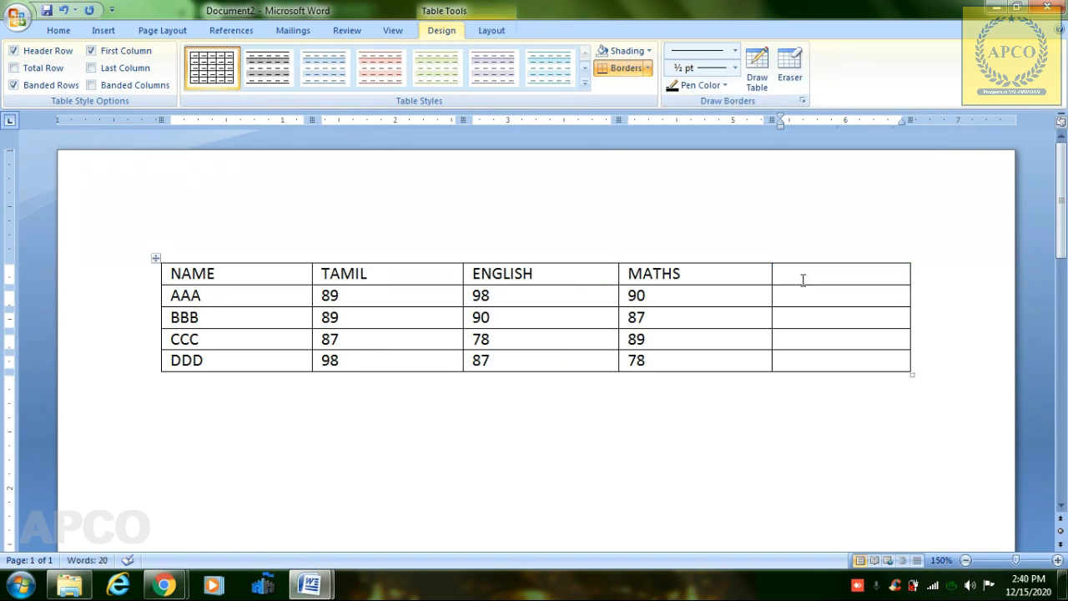
{"action": "type", "text": "s"}
{"action": "key", "text": "BackSpace"}
{"action": "type", "text": "C"}
{"action": "key", "text": "BackSpace"}
{"action": "type", "text": "SCIENCE"}
- Fill the SCIENCE column with the marks 98, 78, 67 and 89 for AAA through DDD
{"action": "left_click", "coordinate": [803, 288]}
{"action": "type", "text": "98"}
{"action": "key", "text": "Down"}
{"action": "type", "text": "78"}
{"action": "key", "text": "Down"}
{"action": "type", "text": "67"}
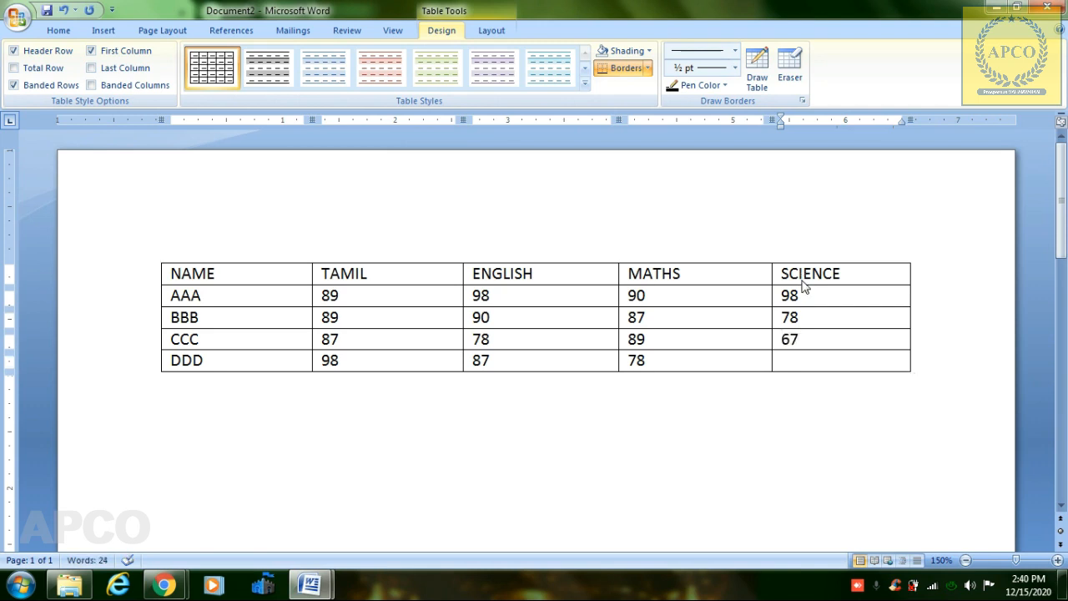
{"action": "key", "text": "Down"}
{"action": "type", "text": "89"}
- Insert a column to the right of SCIENCE and head it SOCIAL SCIENCE
{"action": "left_click", "coordinate": [865, 276]}
{"action": "right_click", "coordinate": [866, 276]}
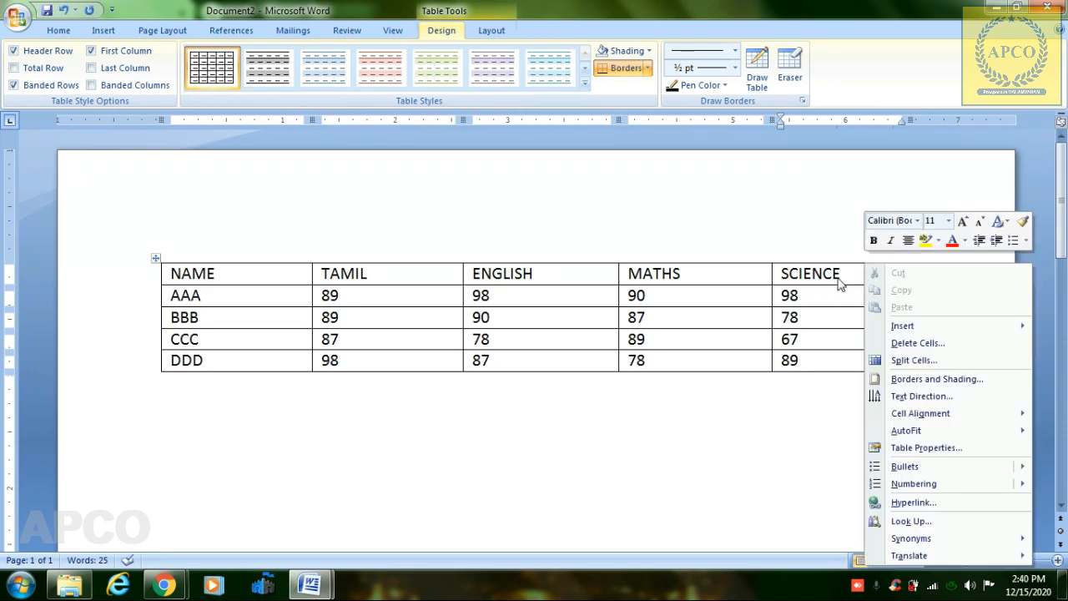
{"action": "mouse_move", "coordinate": [922, 335]}
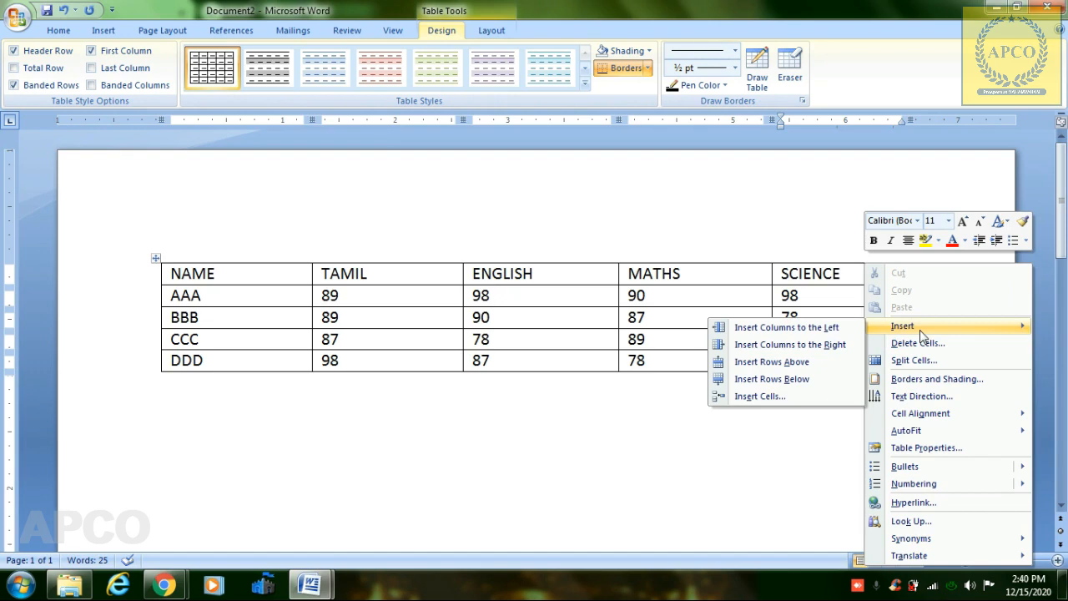
{"action": "left_click", "coordinate": [820, 352]}
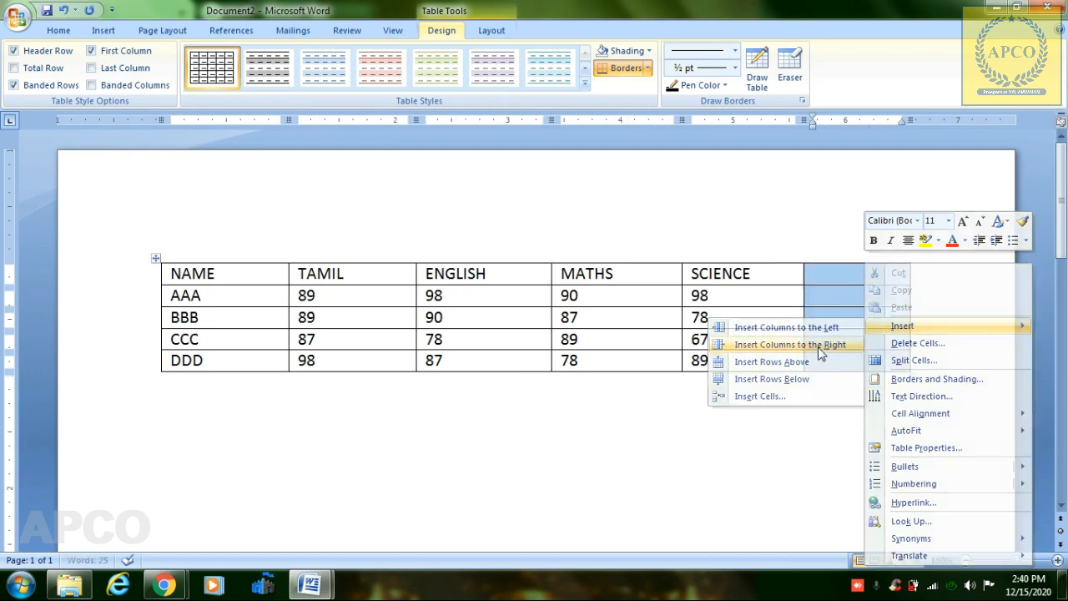
{"action": "left_click", "coordinate": [838, 276]}
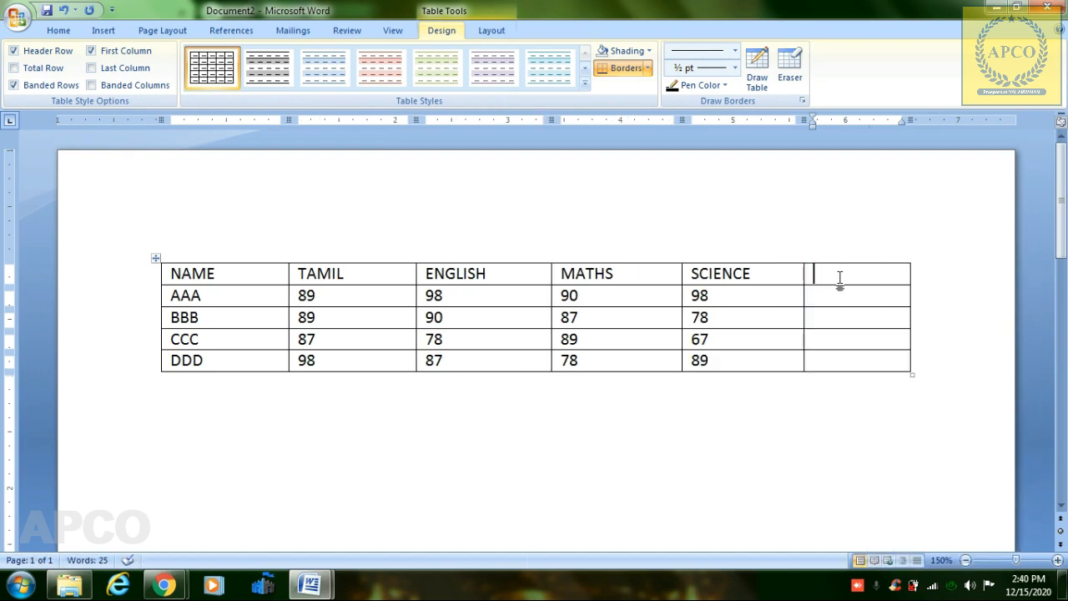
{"action": "type", "text": "SP"}
{"action": "key", "text": "BackSpace"}
{"action": "type", "text": "OCIAL"}
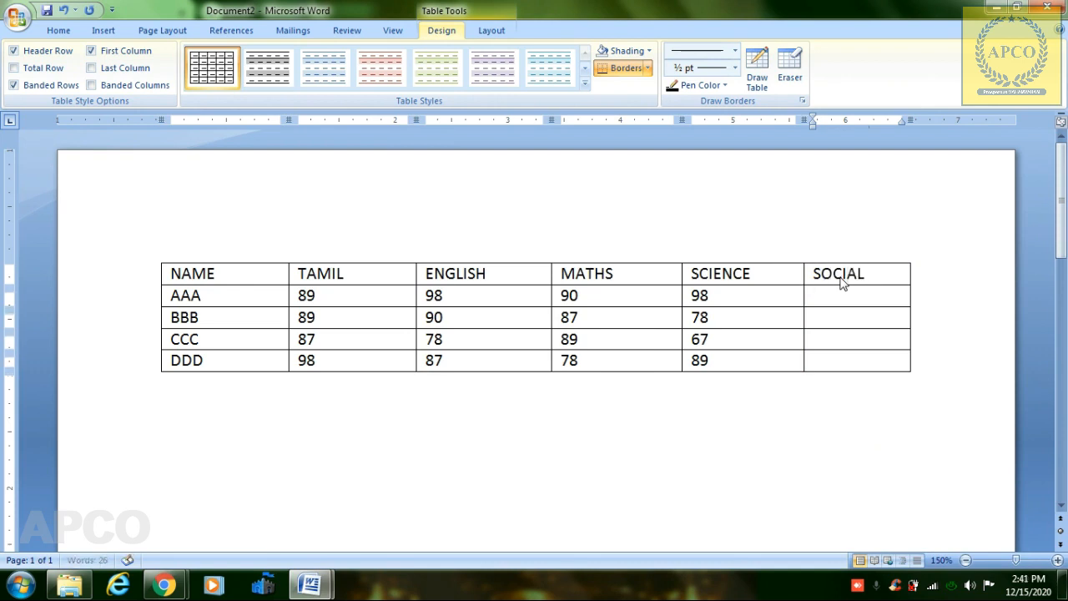
{"action": "type", "text": " SCIENCE"}
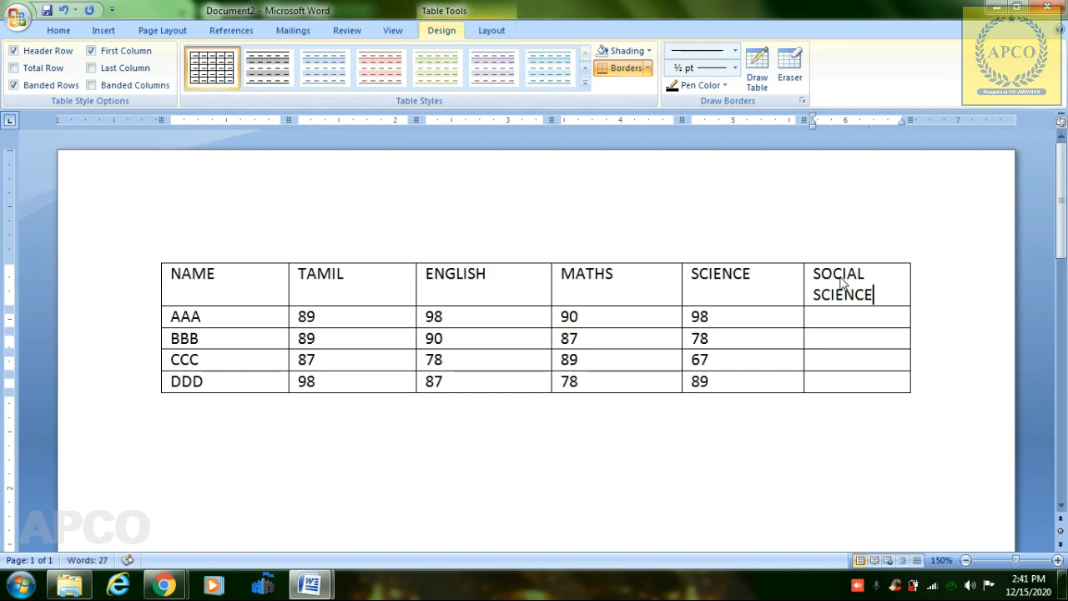
- Fill the SOCIAL SCIENCE column with the marks 98, 78, 78 and 89 for AAA through DDD
{"action": "key", "text": "Down"}
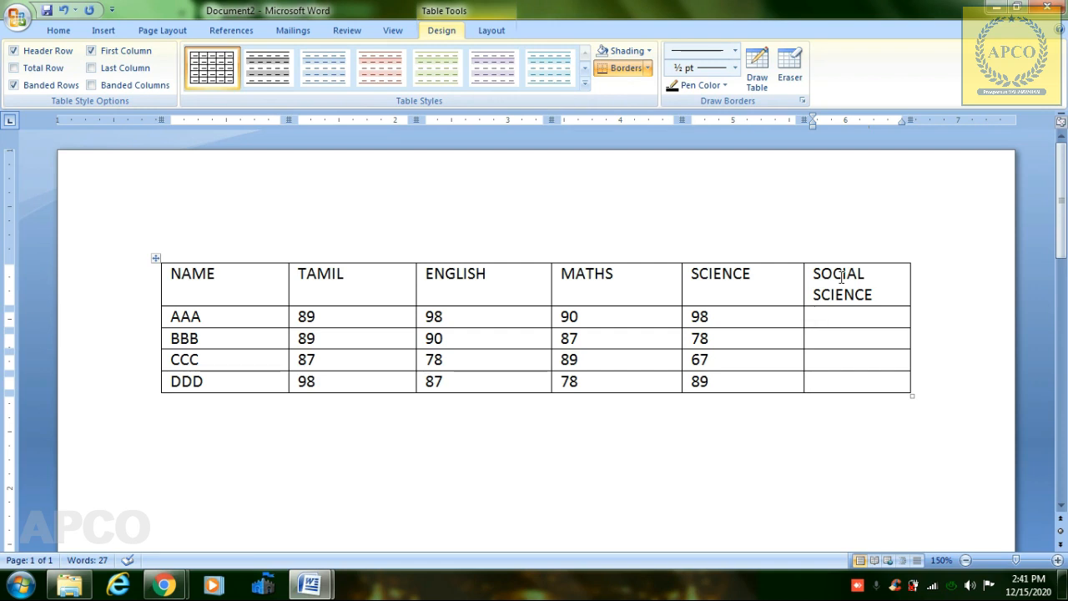
{"action": "type", "text": "98"}
{"action": "key", "text": "Down"}
{"action": "type", "text": "78"}
{"action": "key", "text": "Down"}
{"action": "type", "text": "78"}
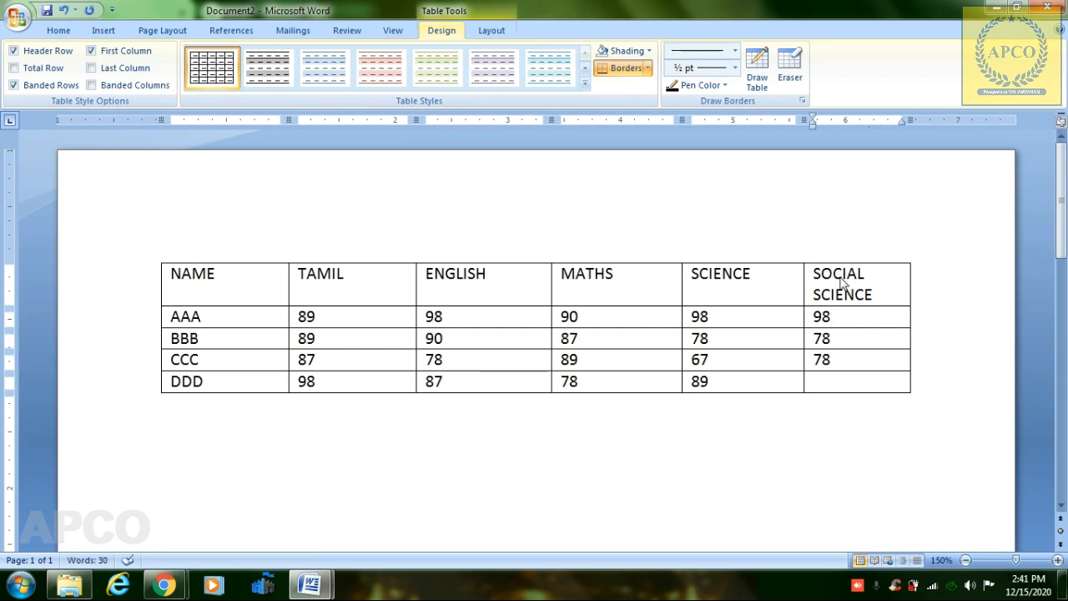
{"action": "key", "text": "Down"}
{"action": "type", "text": "89"}
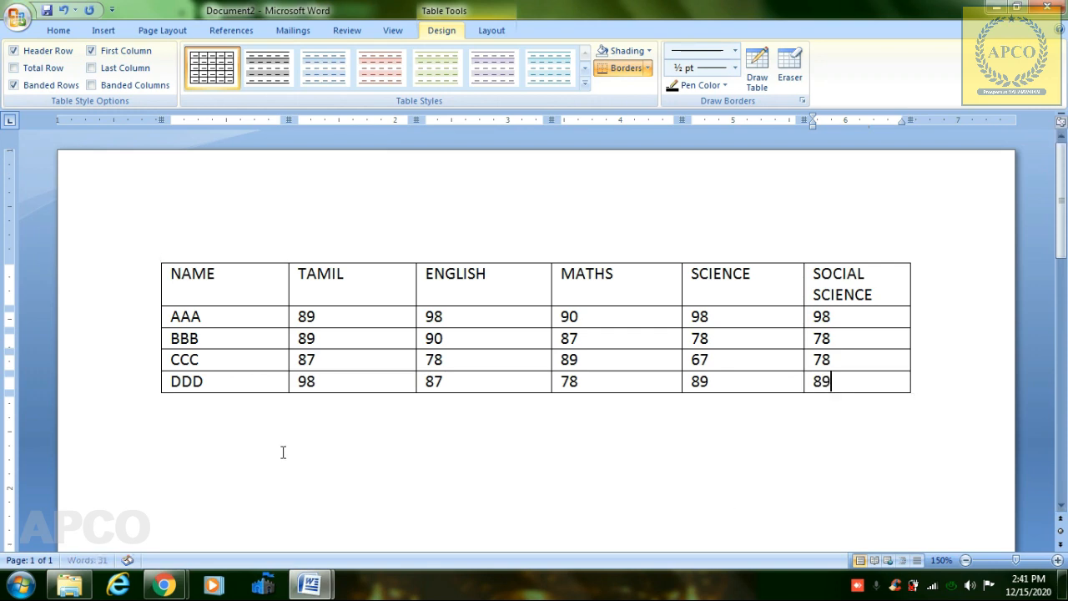
- Select the whole marks table and try the light banded table styles in black, blue and green
{"action": "left_click", "coordinate": [172, 280]}
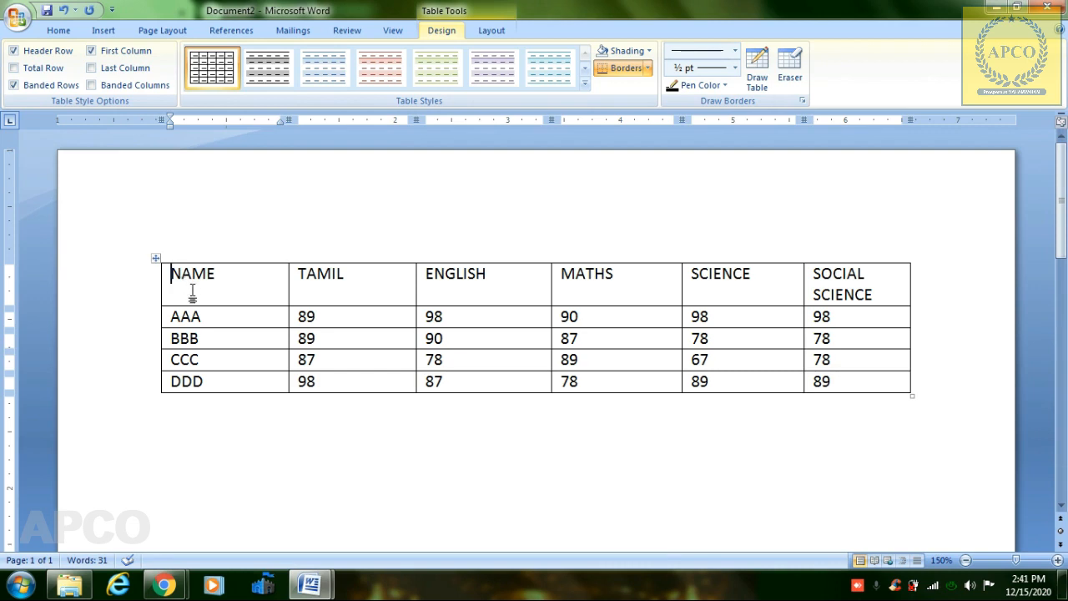
{"action": "left_click", "coordinate": [156, 257]}
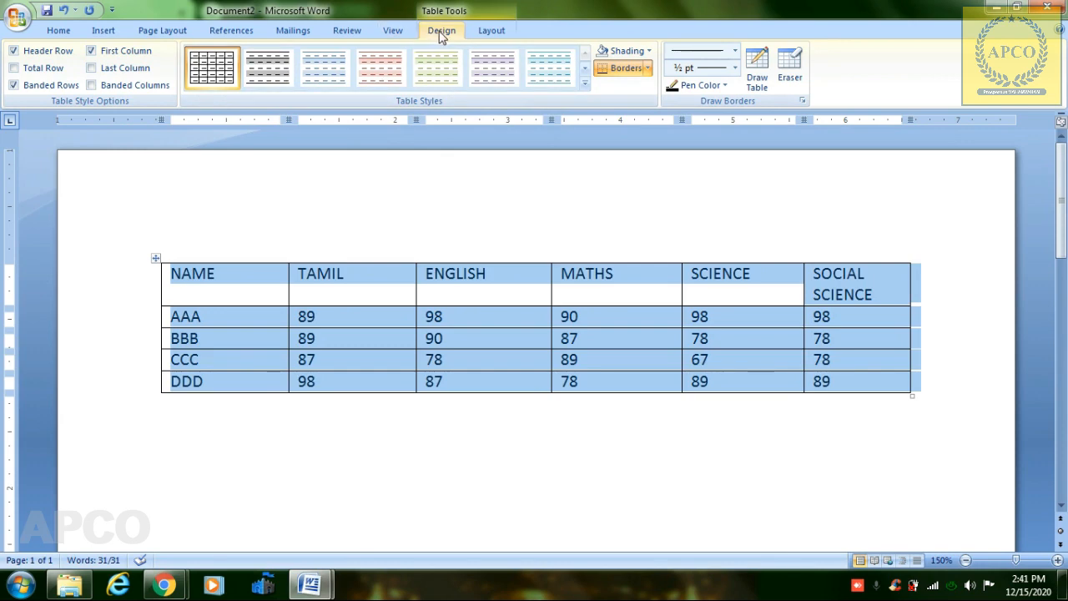
{"action": "left_click", "coordinate": [267, 71]}
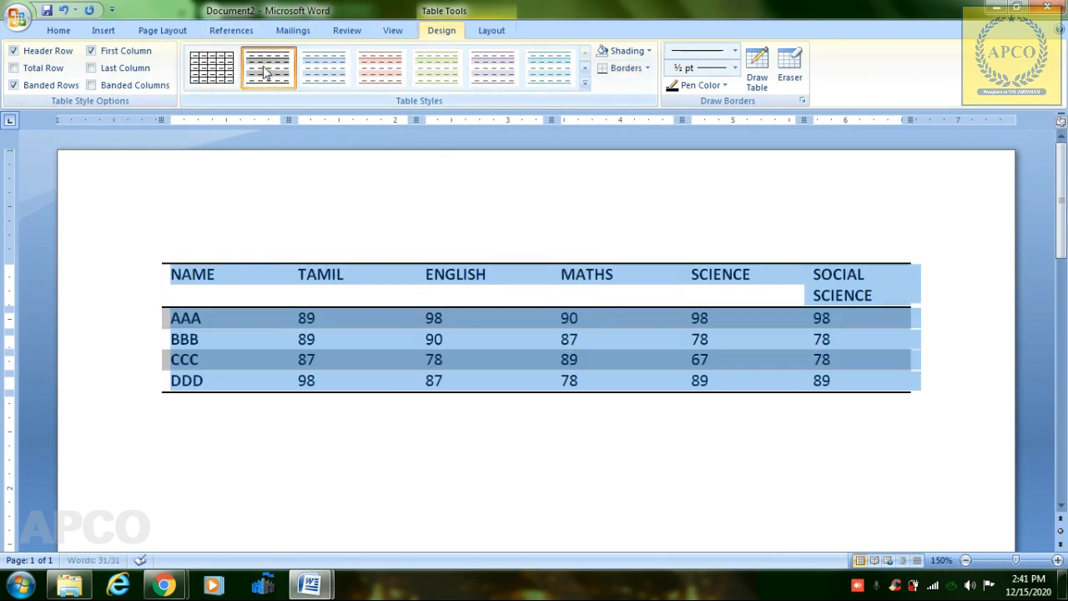
{"action": "left_click", "coordinate": [322, 69]}
{"action": "left_click", "coordinate": [102, 32]}
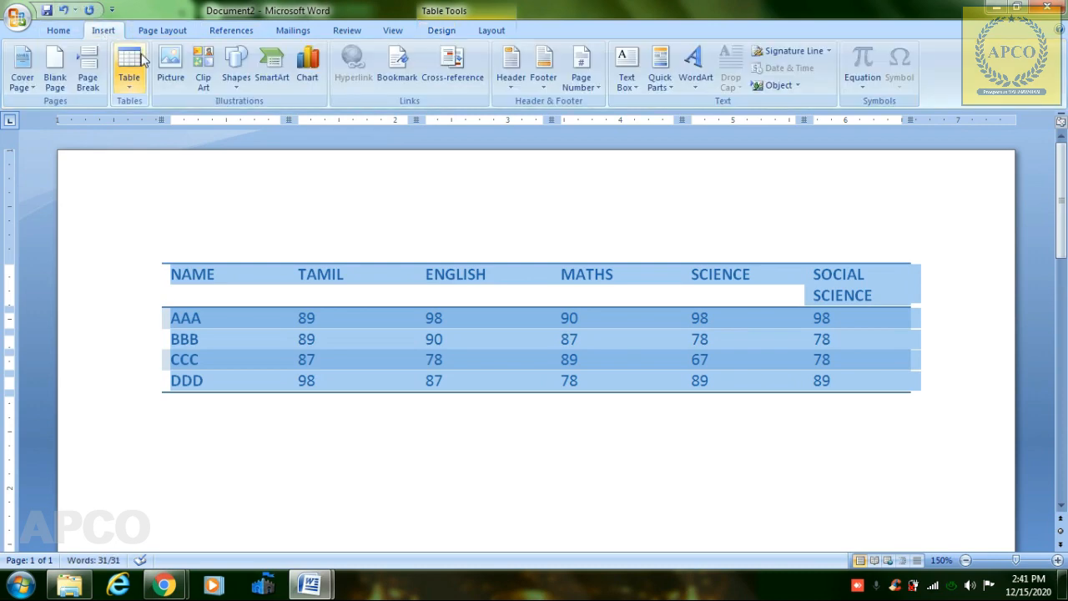
{"action": "left_click", "coordinate": [443, 31]}
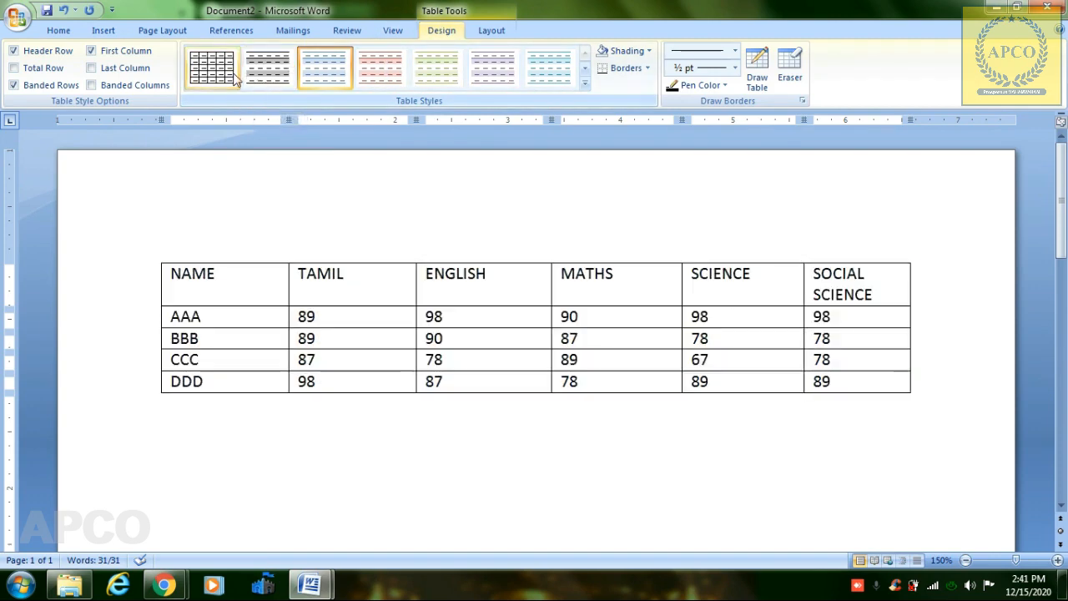
{"action": "left_click", "coordinate": [285, 65]}
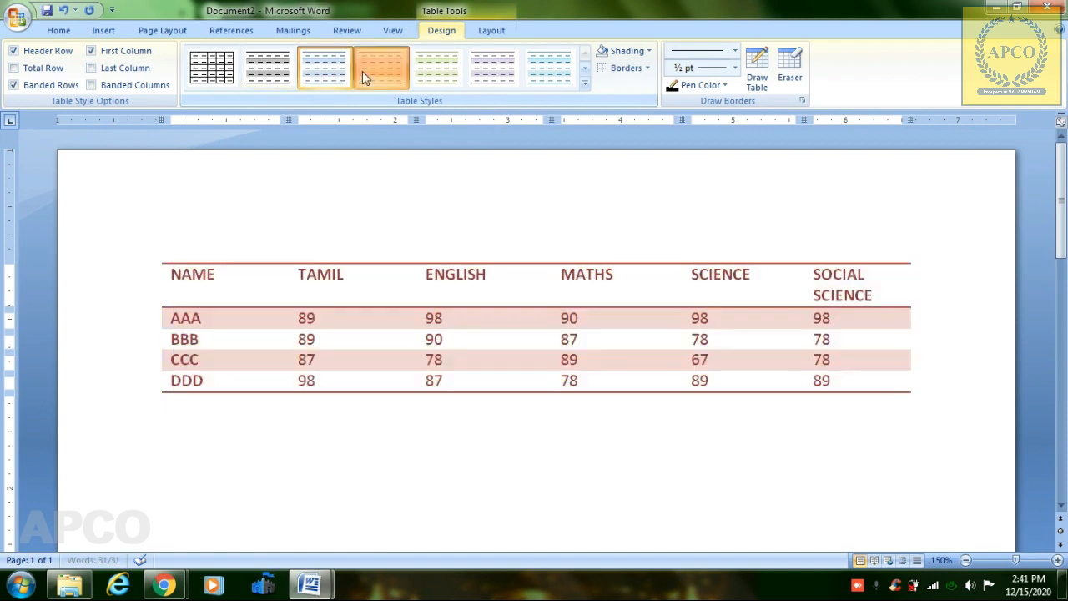
{"action": "left_click", "coordinate": [437, 67]}
{"action": "left_click", "coordinate": [585, 83]}
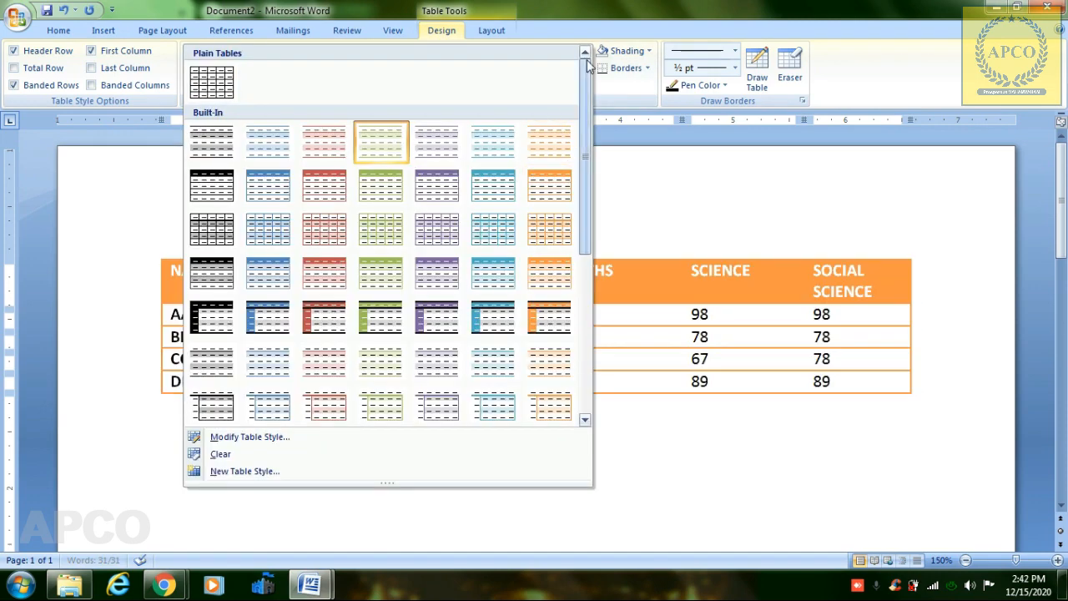
{"action": "left_click", "coordinate": [693, 426]}
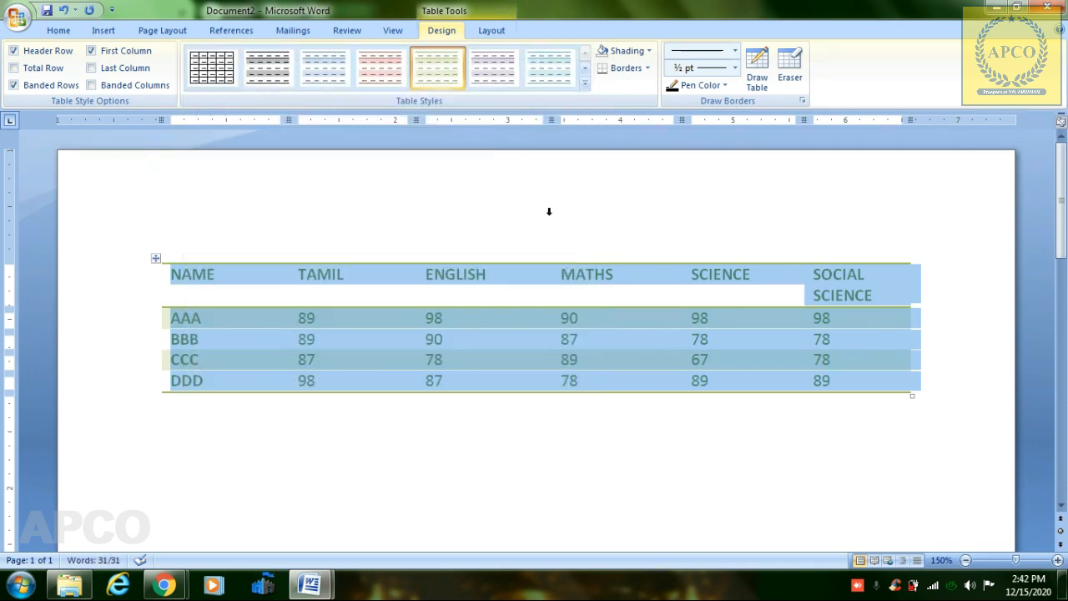
- Try the orange and purple table styles with a coloured header row and first column on the marks table
{"action": "left_click", "coordinate": [586, 84]}
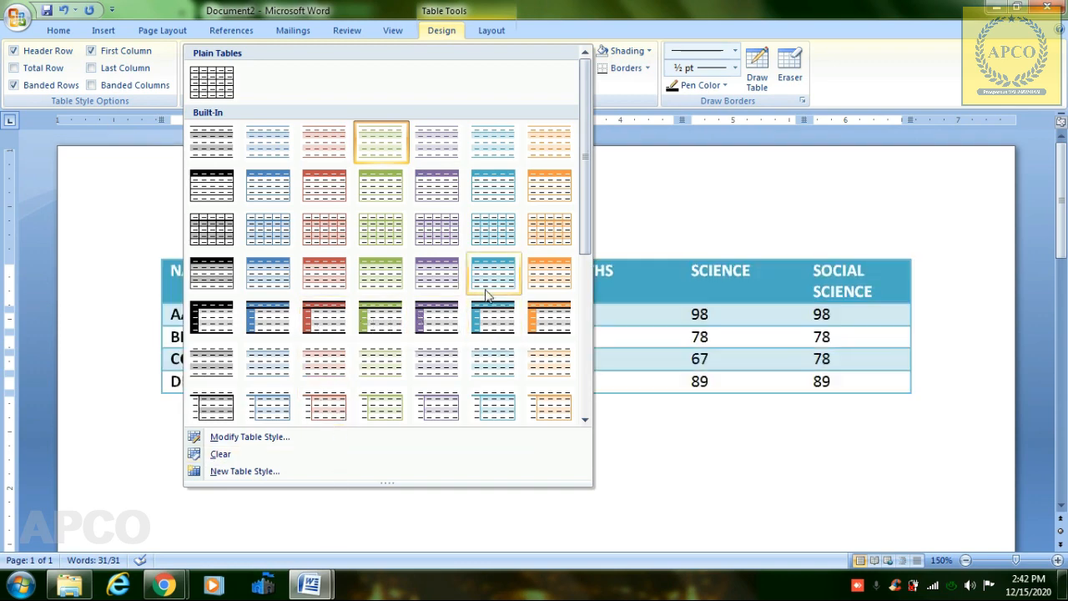
{"action": "left_click", "coordinate": [528, 319]}
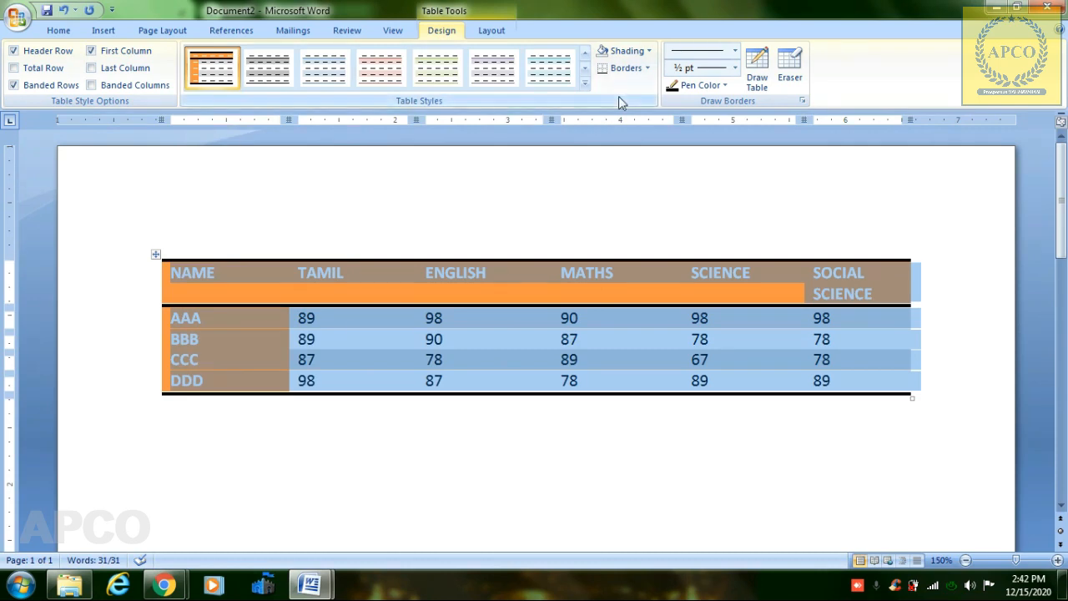
{"action": "left_click", "coordinate": [585, 83]}
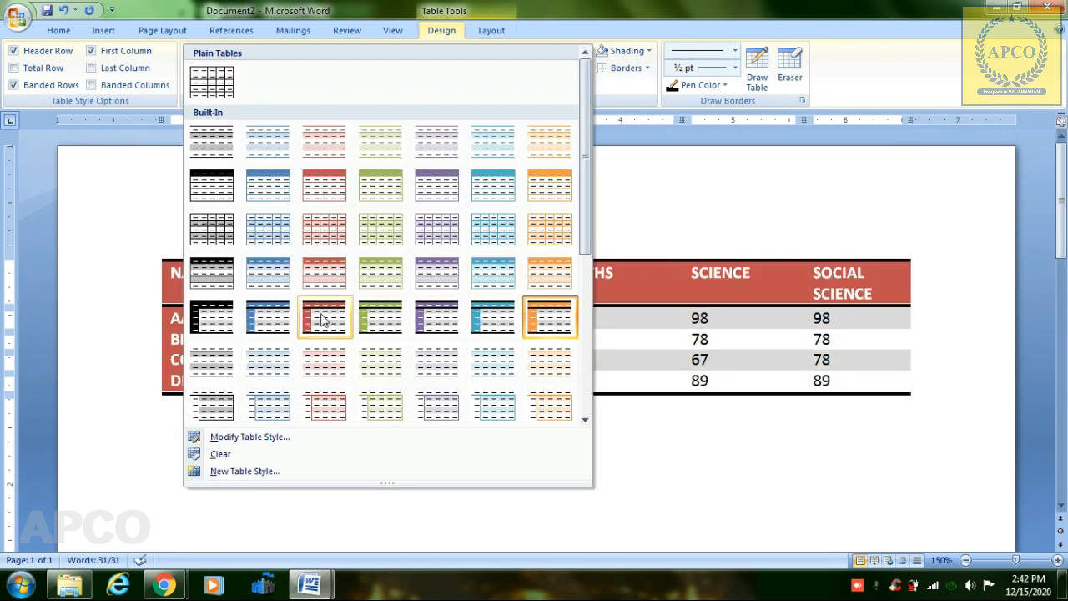
{"action": "left_click", "coordinate": [442, 314]}
{"action": "left_click", "coordinate": [470, 364]}
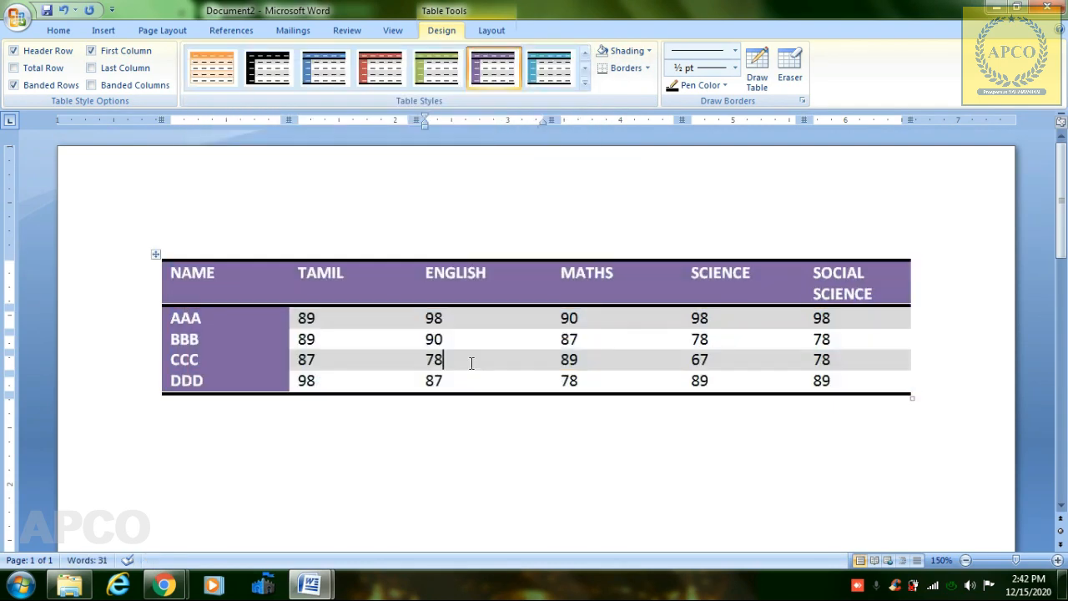
- Apply the built-in table style with a solid purple header and purple row lines to the marks table
{"action": "left_click", "coordinate": [585, 82]}
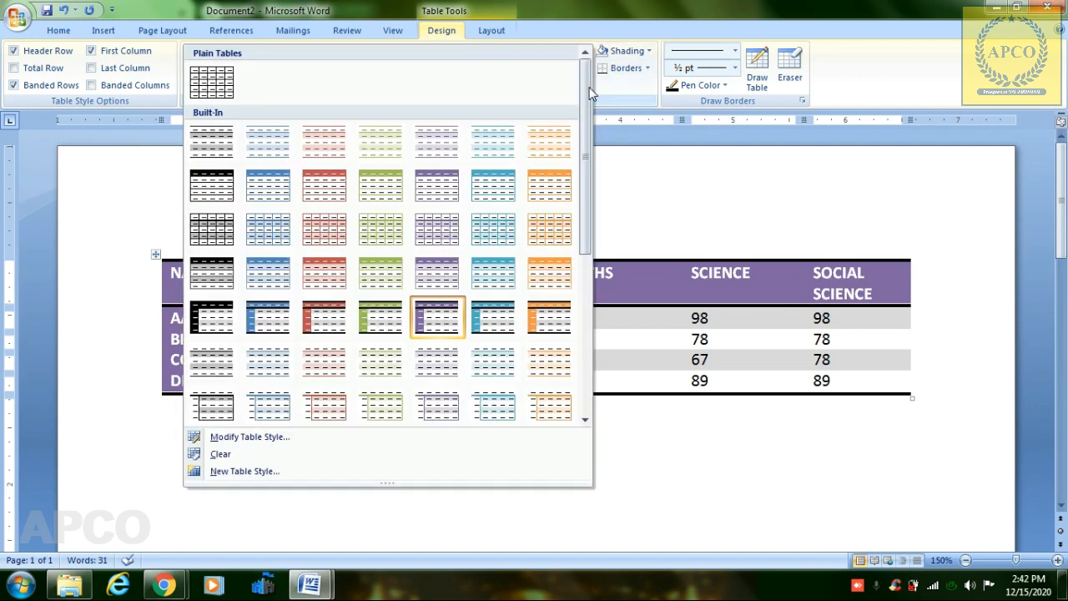
{"action": "left_click", "coordinate": [422, 185]}
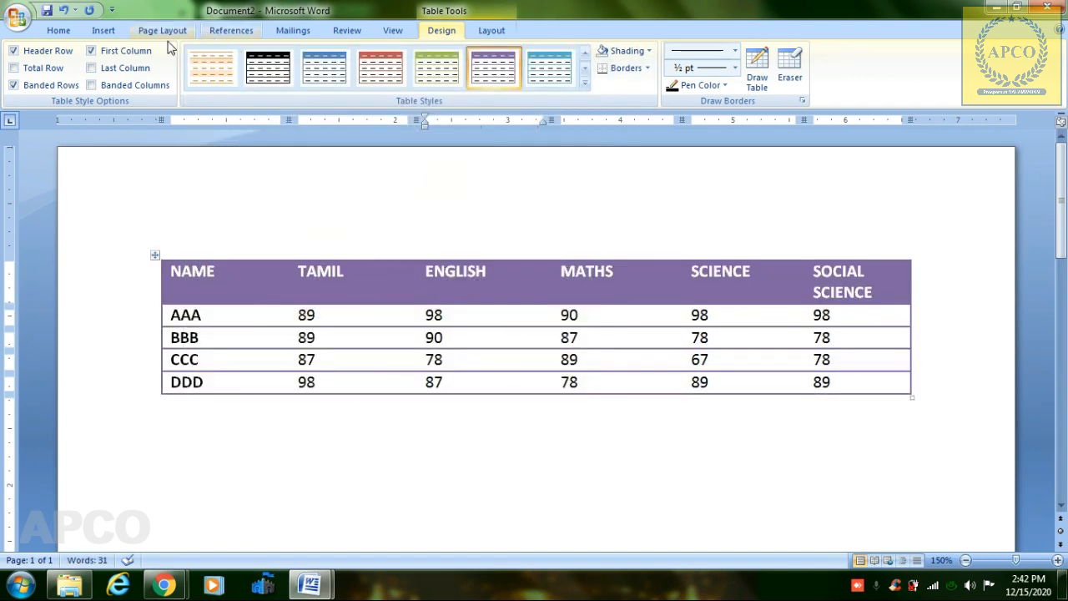
- Add an empty line below the marks table and insert the Calendar 2 quick table there
{"action": "left_click", "coordinate": [102, 32]}
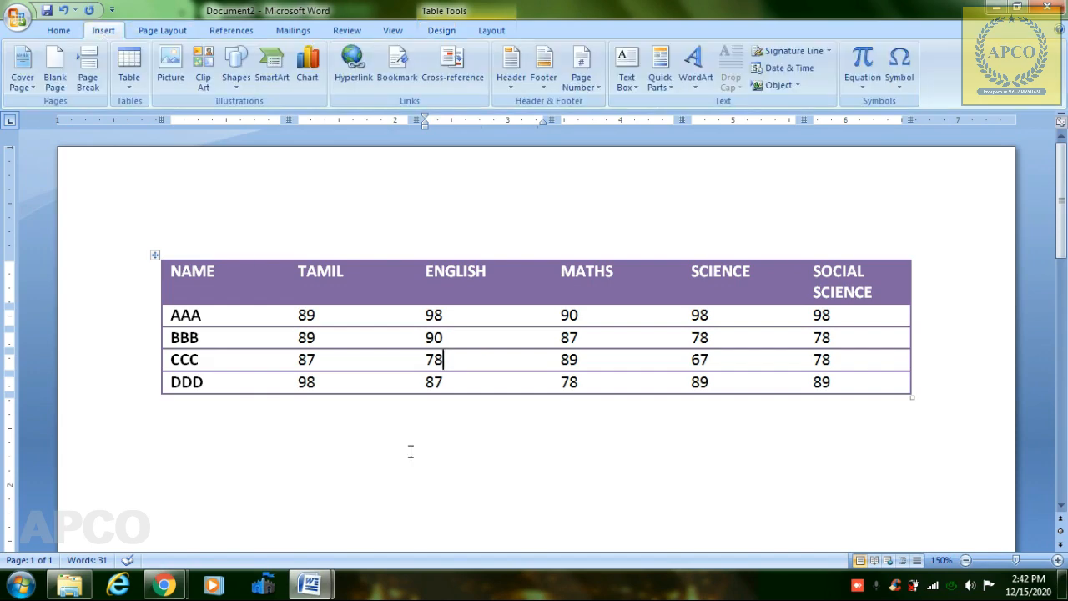
{"action": "left_click", "coordinate": [176, 431]}
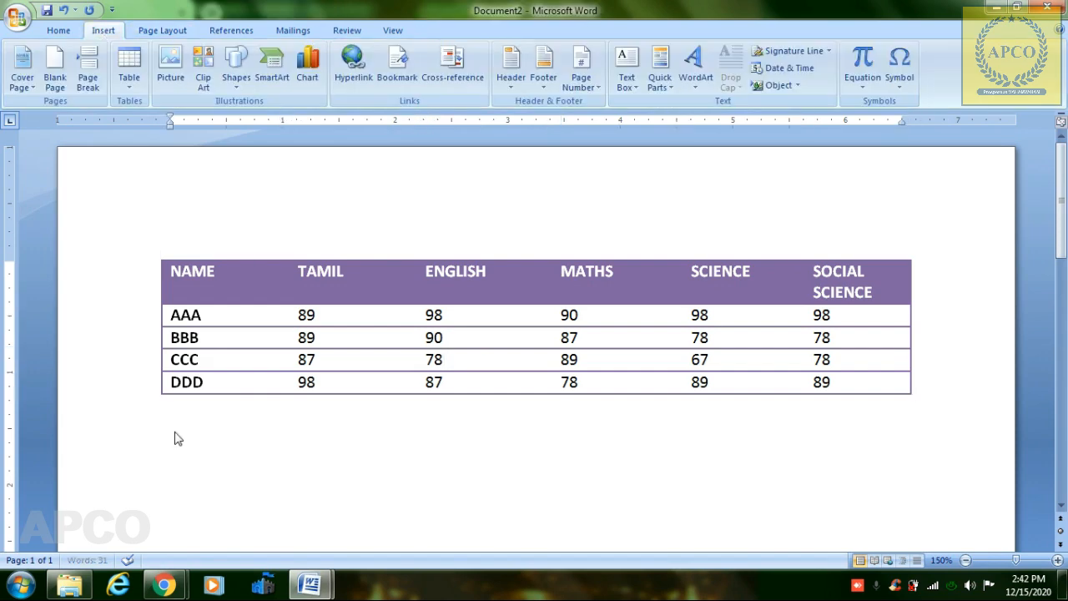
{"action": "key", "text": "Return"}
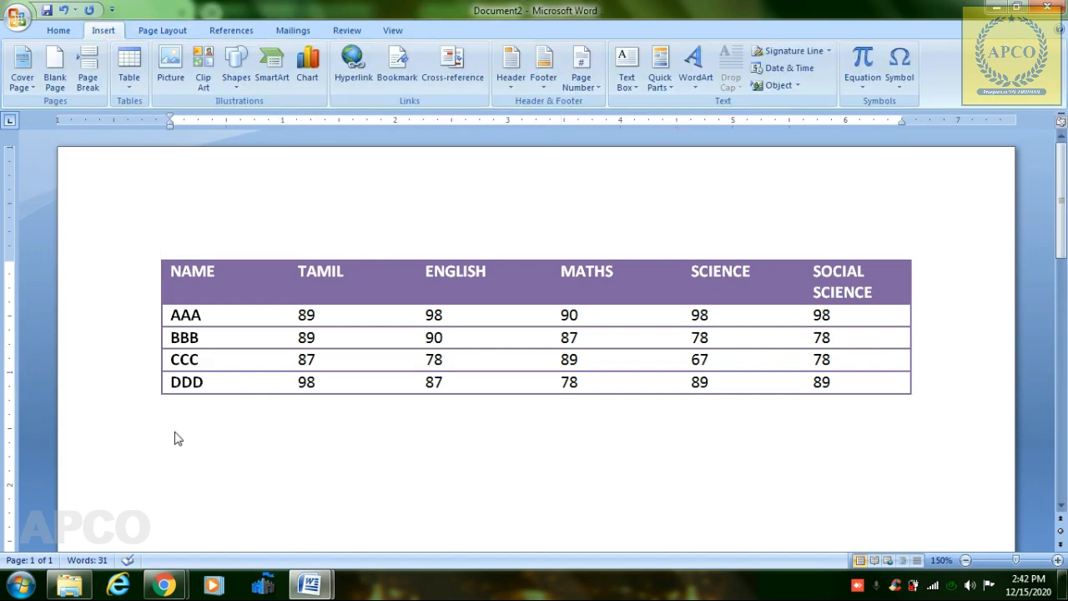
{"action": "left_click", "coordinate": [128, 73]}
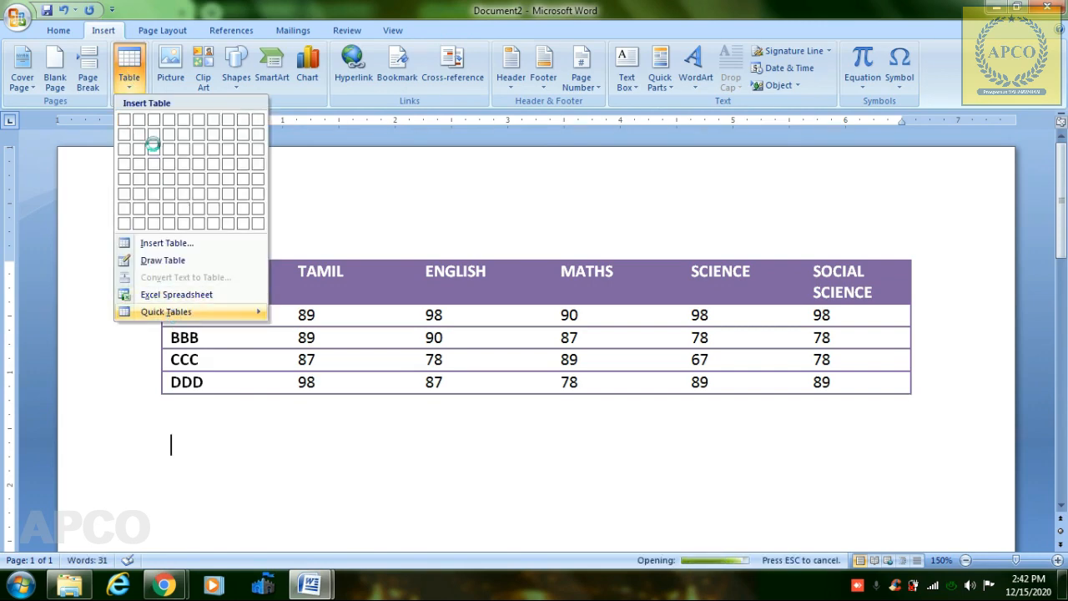
{"action": "mouse_move", "coordinate": [171, 313]}
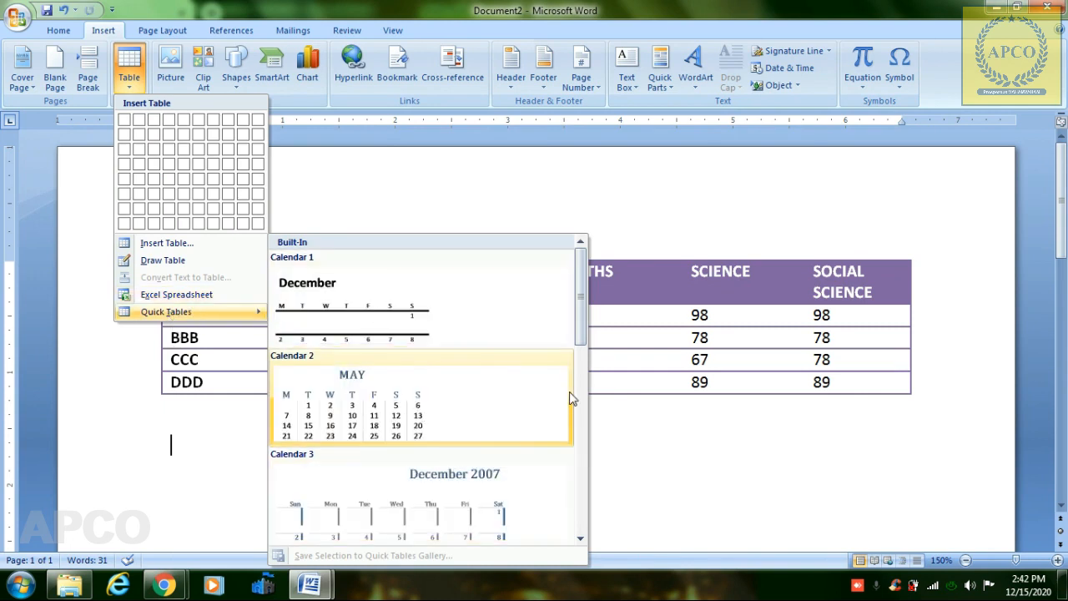
{"action": "left_click_drag", "start_coordinate": [582, 313], "coordinate": [588, 463]}
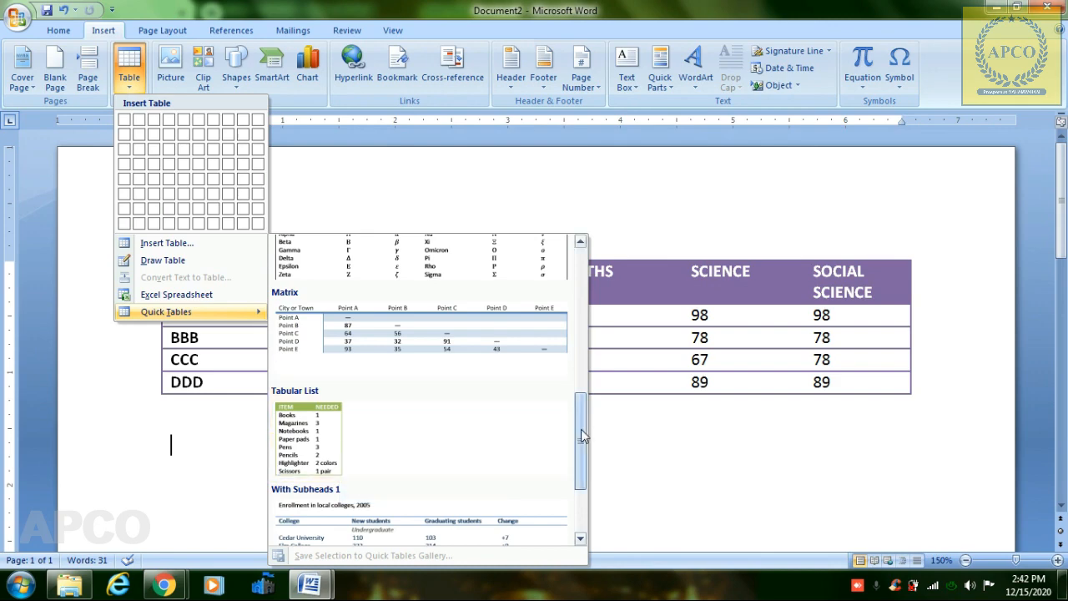
{"action": "left_click_drag", "start_coordinate": [581, 429], "coordinate": [581, 304]}
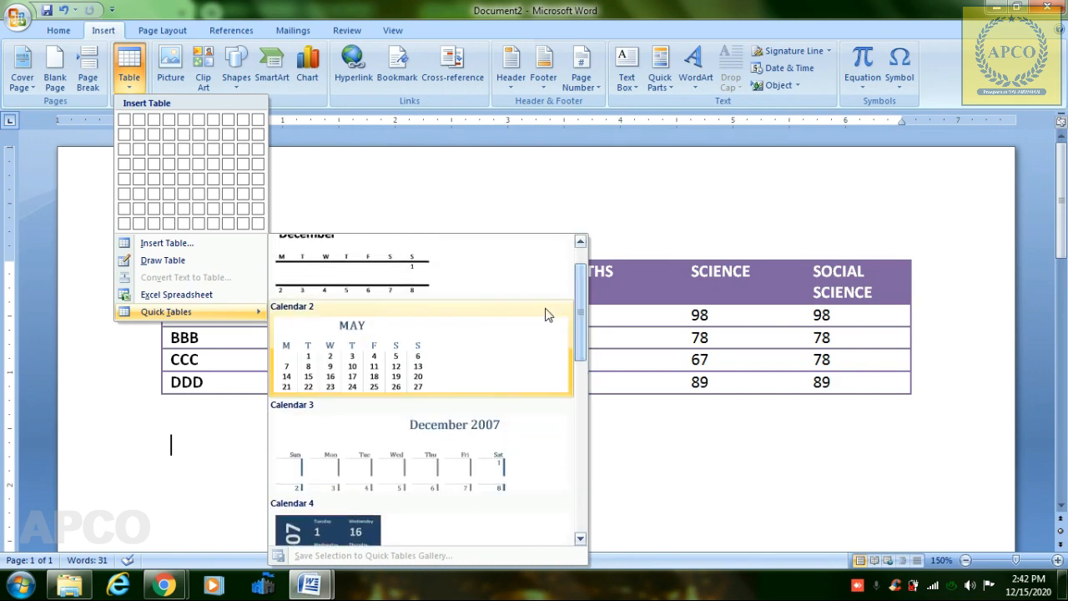
{"action": "left_click", "coordinate": [362, 370]}
- Replace the calendar's month heading MAY with JUNE
{"action": "scroll", "coordinate": [555, 400], "scroll_direction": "down", "scroll_amount": 3}
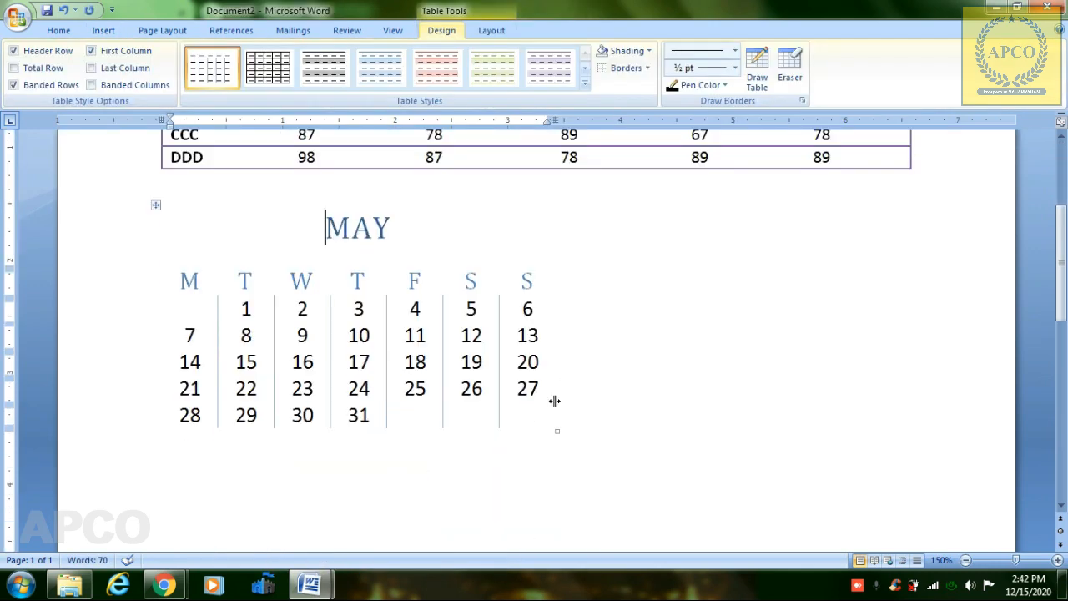
{"action": "key", "text": "Right"}
{"action": "key", "text": "Right"}
{"action": "key", "text": "BackSpace"}
{"action": "key", "text": "BackSpace"}
{"action": "key", "text": "BackSpace"}
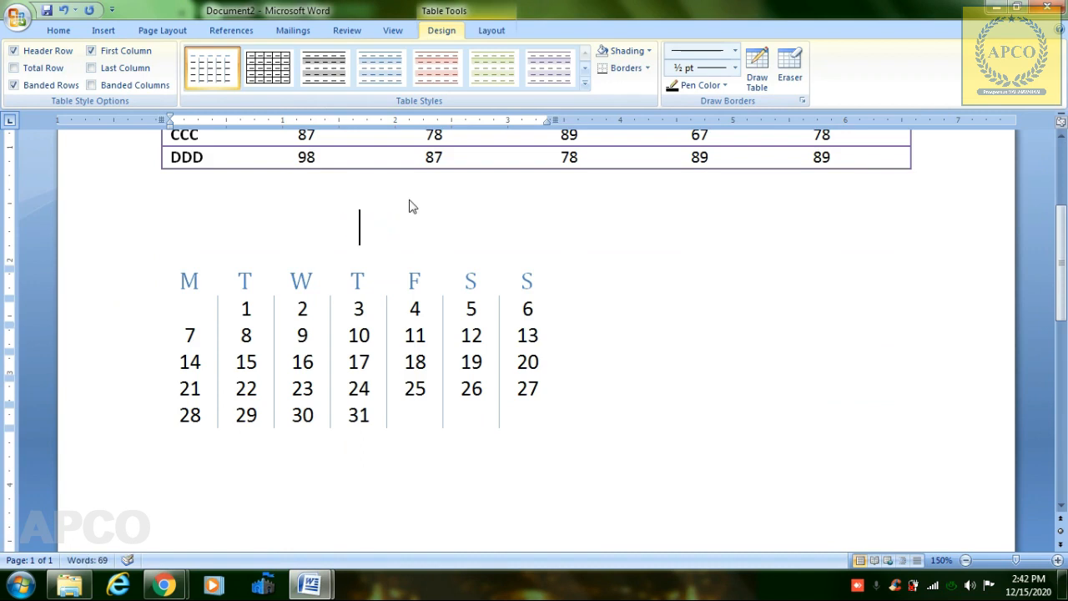
{"action": "type", "text": "JUNE"}
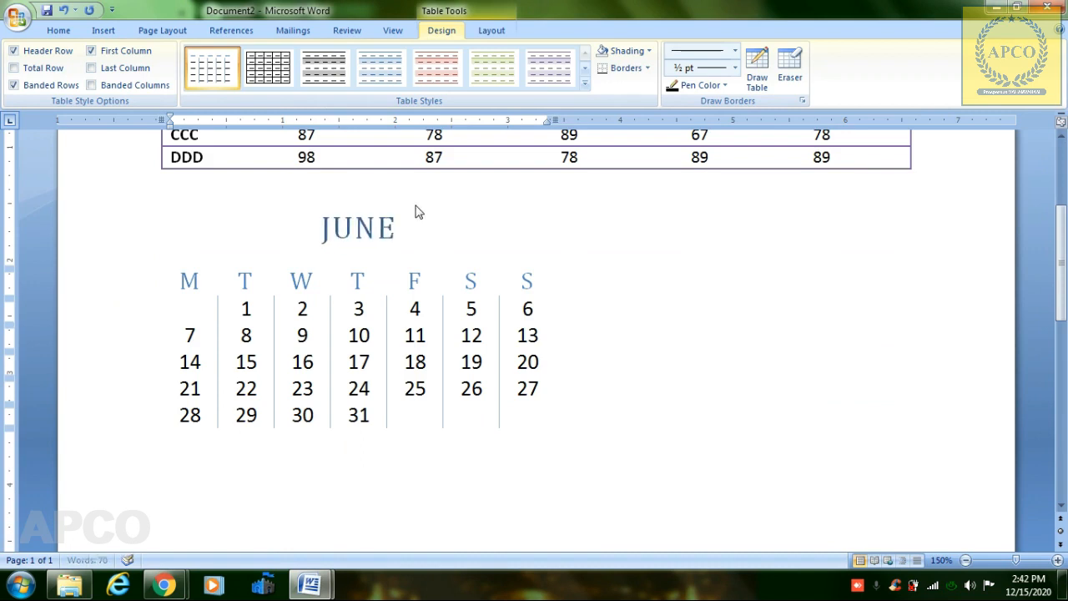
- Clear the dates 1, 2 and 3 from the Tuesday, Wednesday and Thursday cells in the calendar's first week
{"action": "left_click", "coordinate": [242, 308]}
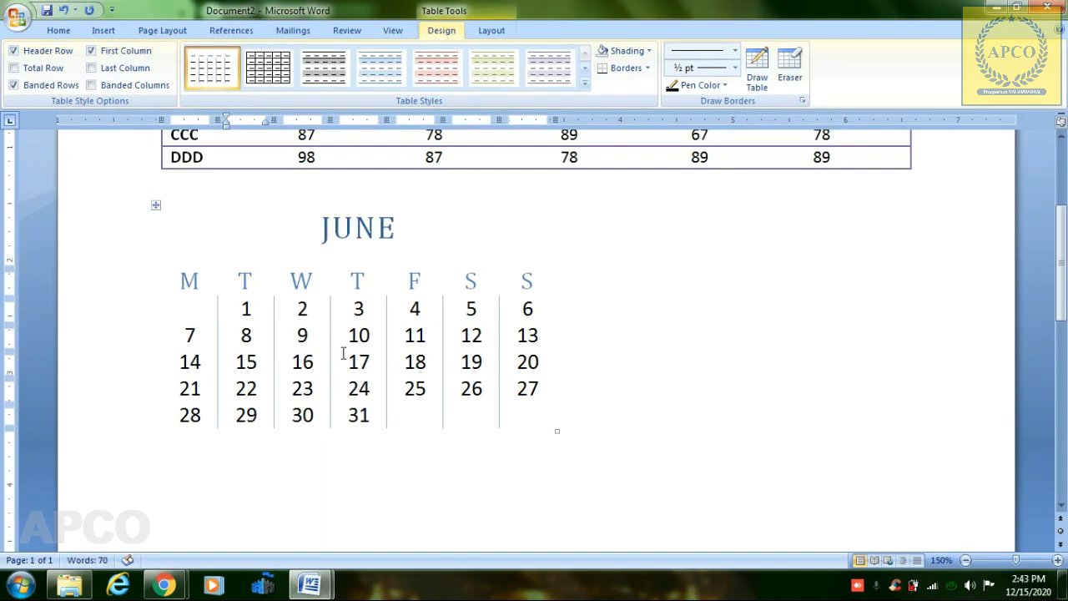
{"action": "key", "text": "Right"}
{"action": "key", "text": "Right"}
{"action": "key", "text": "Left"}
{"action": "key", "text": "Left"}
{"action": "key", "text": "Right"}
{"action": "key", "text": "Right"}
{"action": "key", "text": "Right"}
{"action": "key", "text": "Right"}
{"action": "key", "text": "Right"}
{"action": "key", "text": "Right"}
{"action": "key", "text": "Left"}
{"action": "key", "text": "Left"}
{"action": "key", "text": "Right"}
{"action": "key", "text": "BackSpace"}
{"action": "key", "text": "Left"}
{"action": "key", "text": "Left"}
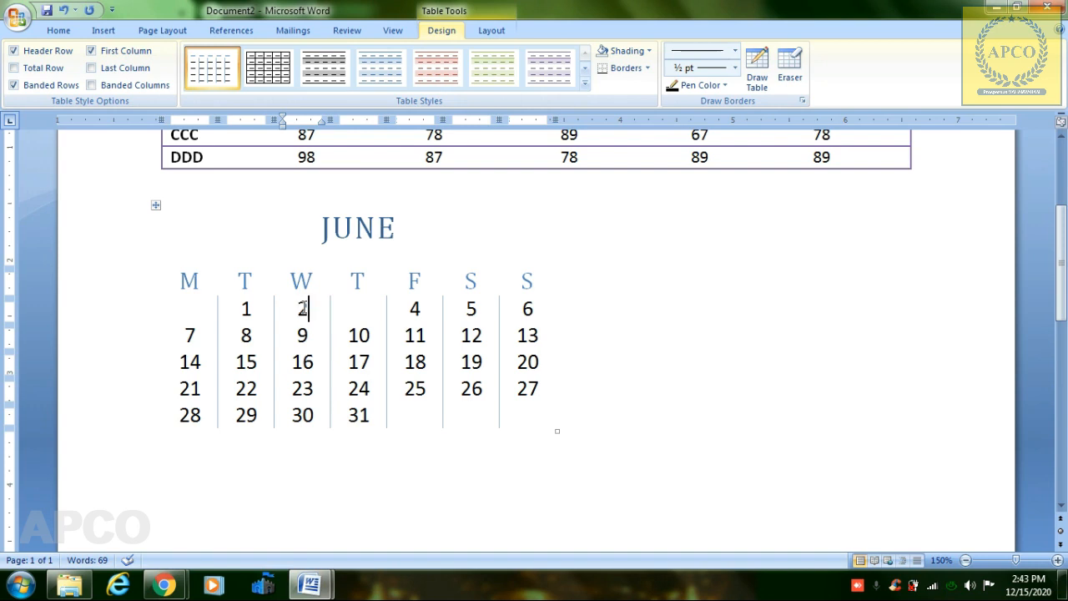
{"action": "key", "text": "Delete"}
{"action": "key", "text": "Left"}
{"action": "key", "text": "BackSpace"}
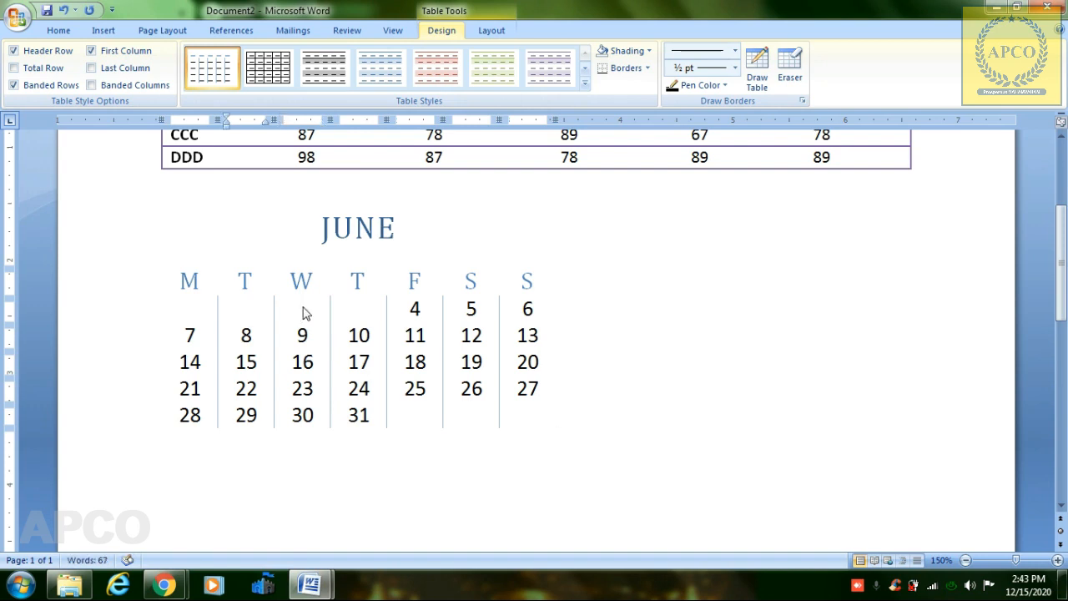
- Renumber the calendar's first week so that Friday, Saturday and Sunday hold 1, 2 and 3
{"action": "key", "text": "Right"}
{"action": "key", "text": "Right"}
{"action": "key", "text": "Right"}
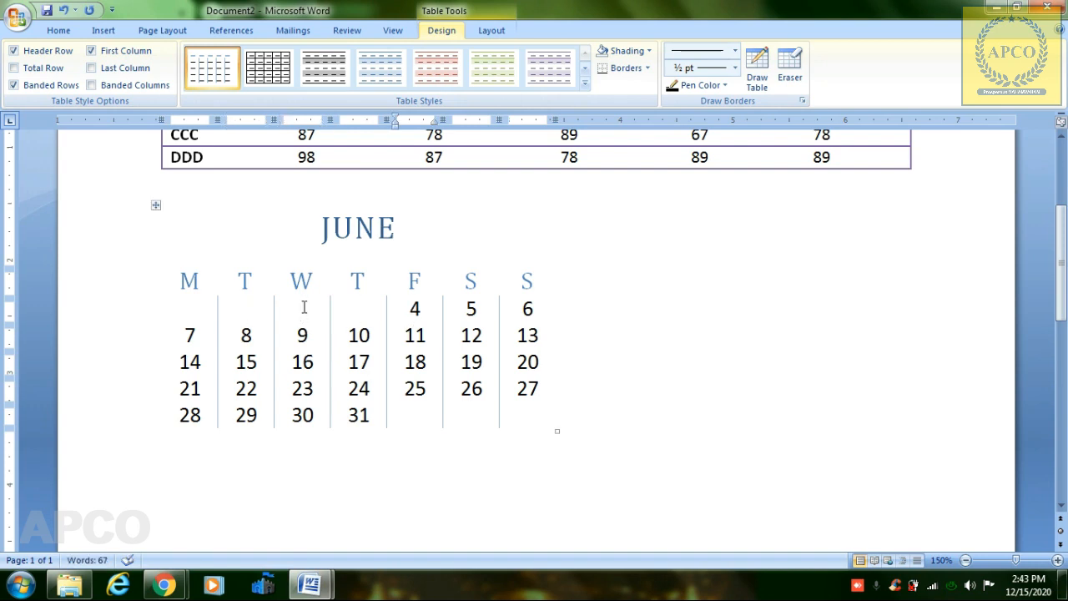
{"action": "key", "text": "Delete"}
{"action": "type", "text": "1"}
{"action": "key", "text": "Right"}
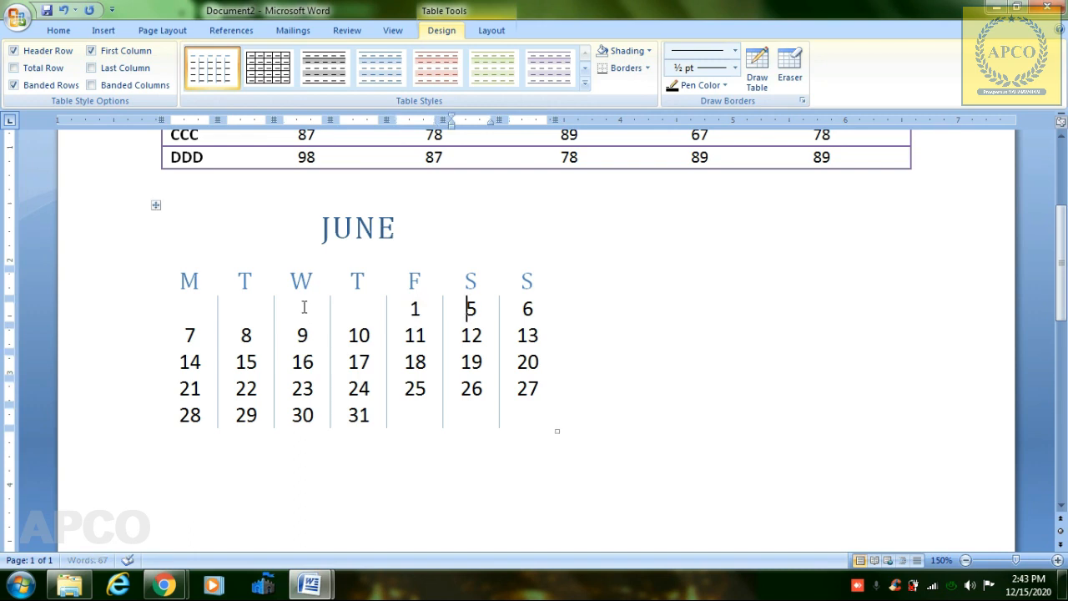
{"action": "key", "text": "Delete"}
{"action": "type", "text": "2"}
{"action": "key", "text": "Right"}
{"action": "key", "text": "Delete"}
{"action": "type", "text": "3"}
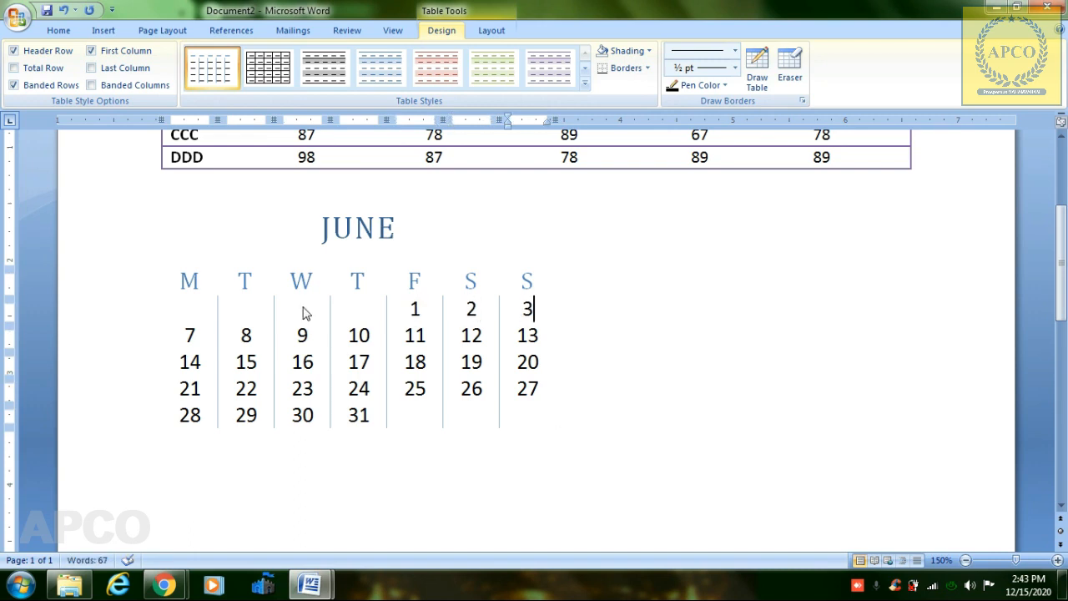
- Renumber the calendar's second week from Monday to Sunday as 4 through 10
{"action": "key", "text": "Tab"}
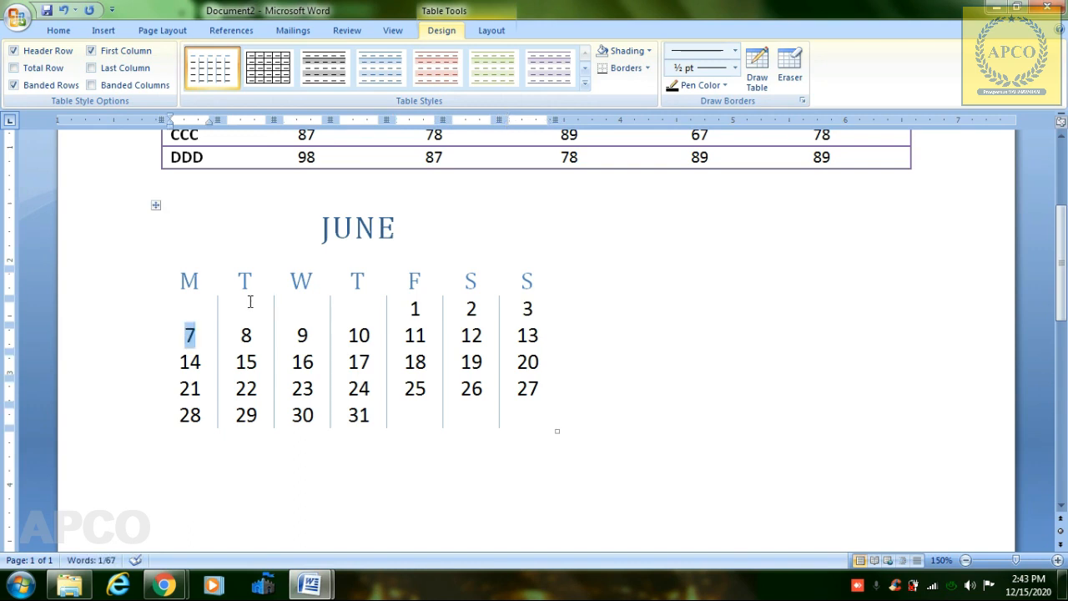
{"action": "type", "text": "4"}
{"action": "key", "text": "Tab"}
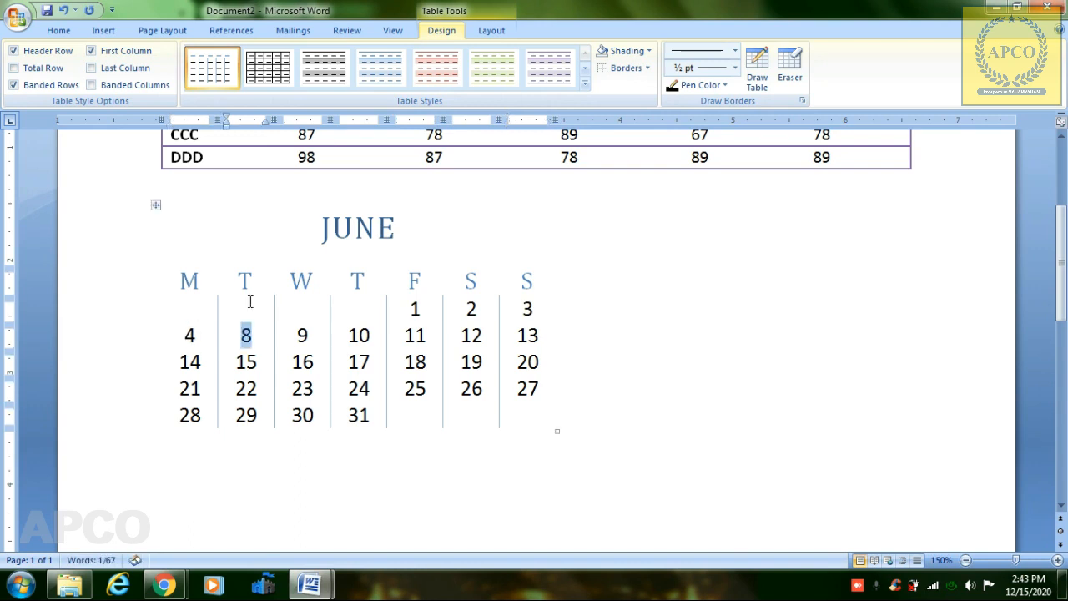
{"action": "type", "text": "5"}
{"action": "key", "text": "Tab"}
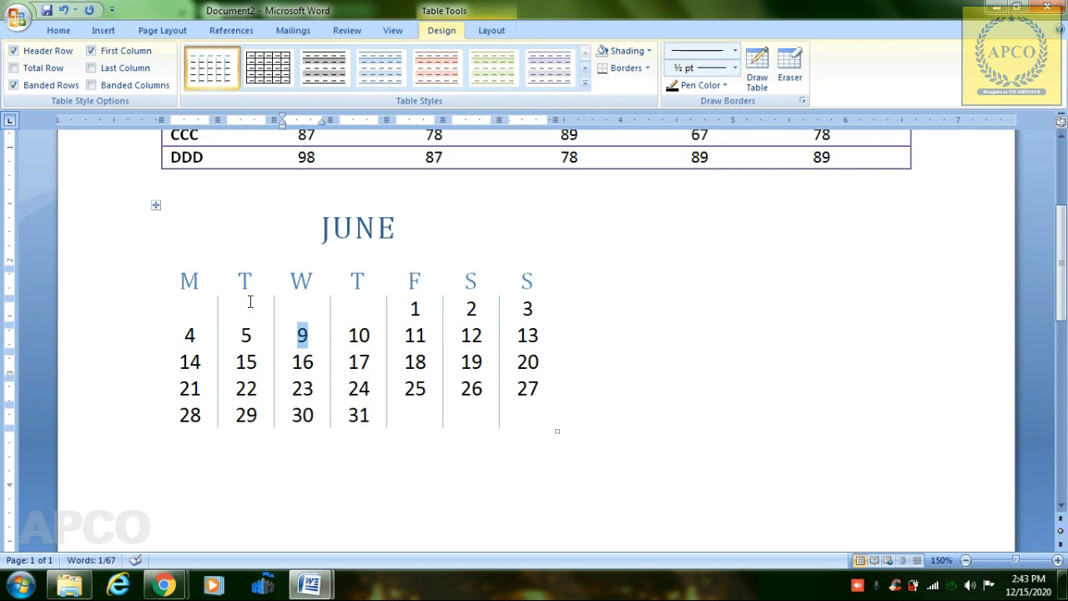
{"action": "type", "text": "6"}
{"action": "key", "text": "Tab"}
{"action": "type", "text": "7"}
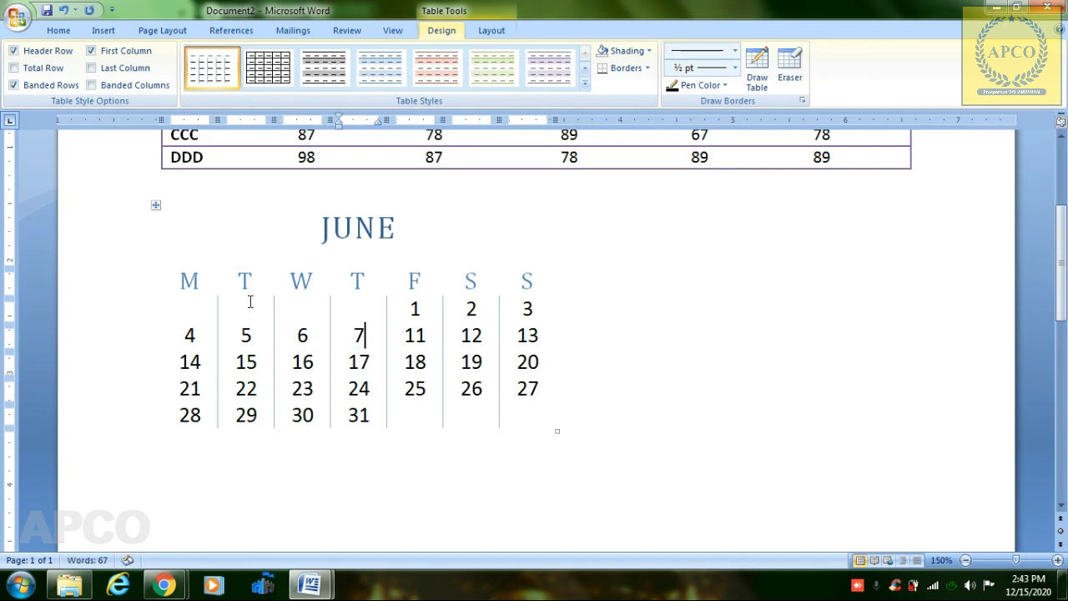
{"action": "key", "text": "Tab"}
{"action": "type", "text": "8"}
{"action": "key", "text": "Tab"}
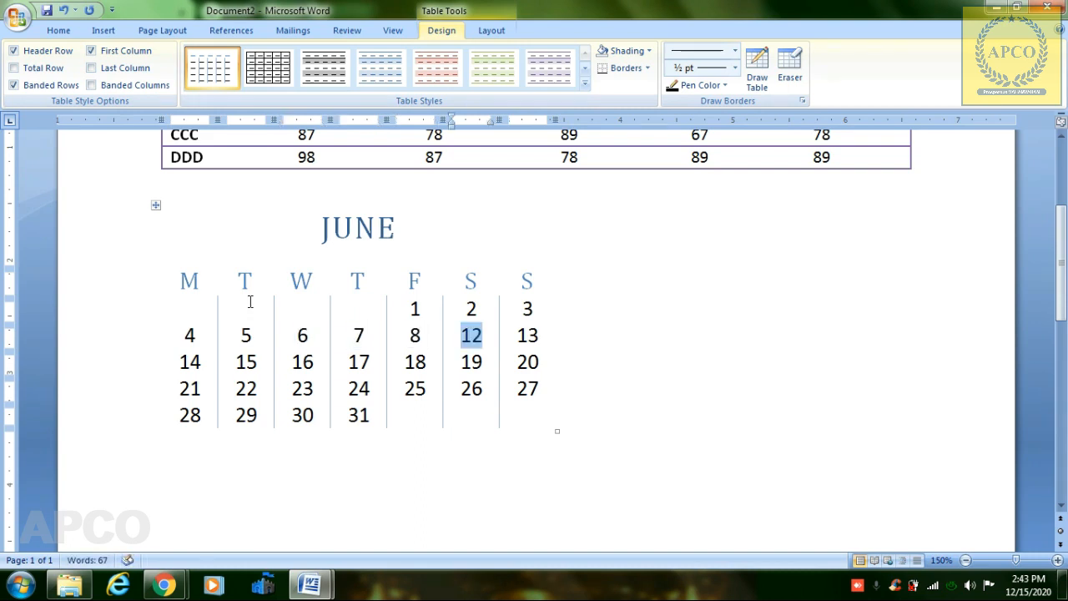
{"action": "type", "text": "9"}
{"action": "key", "text": "Tab"}
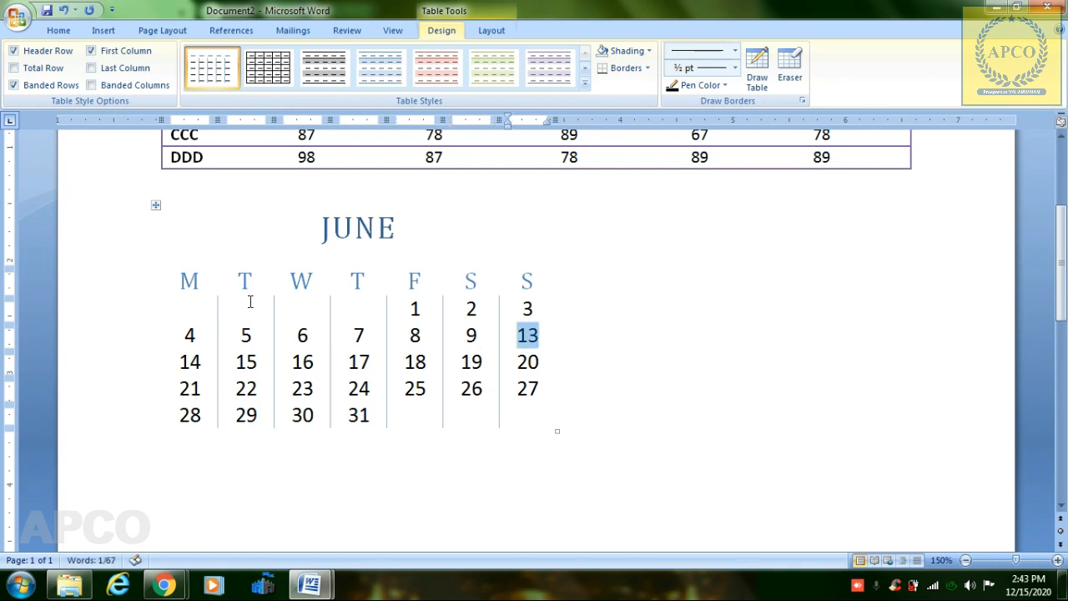
{"action": "type", "text": "10"}
- Renumber the calendar's third week from Monday to Sunday as 11 through 17
{"action": "key", "text": "Tab"}
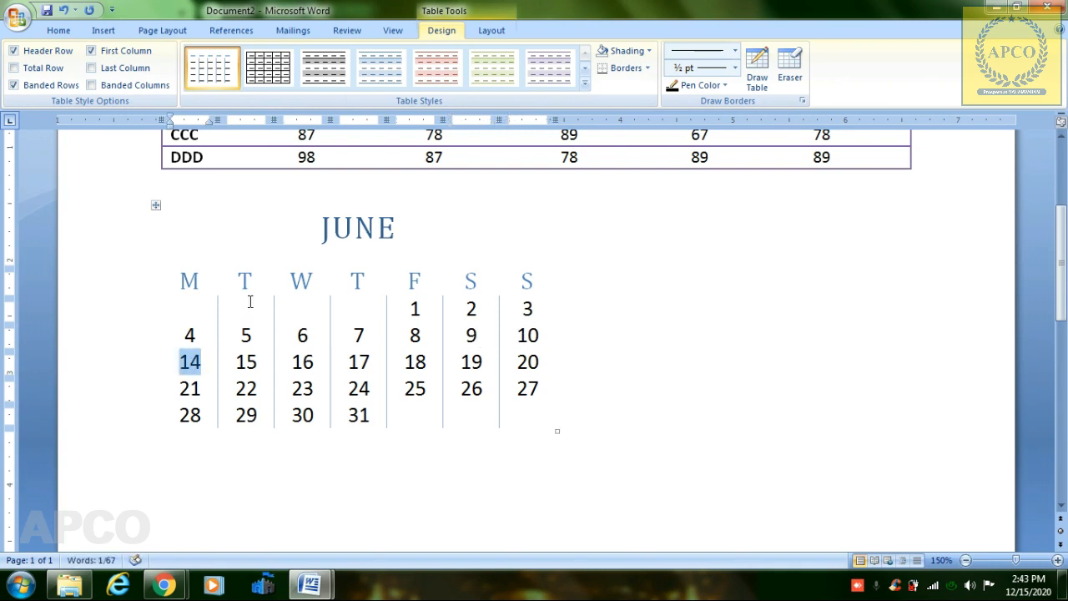
{"action": "type", "text": "11"}
{"action": "key", "text": "Tab"}
{"action": "type", "text": "12"}
{"action": "key", "text": "Tab"}
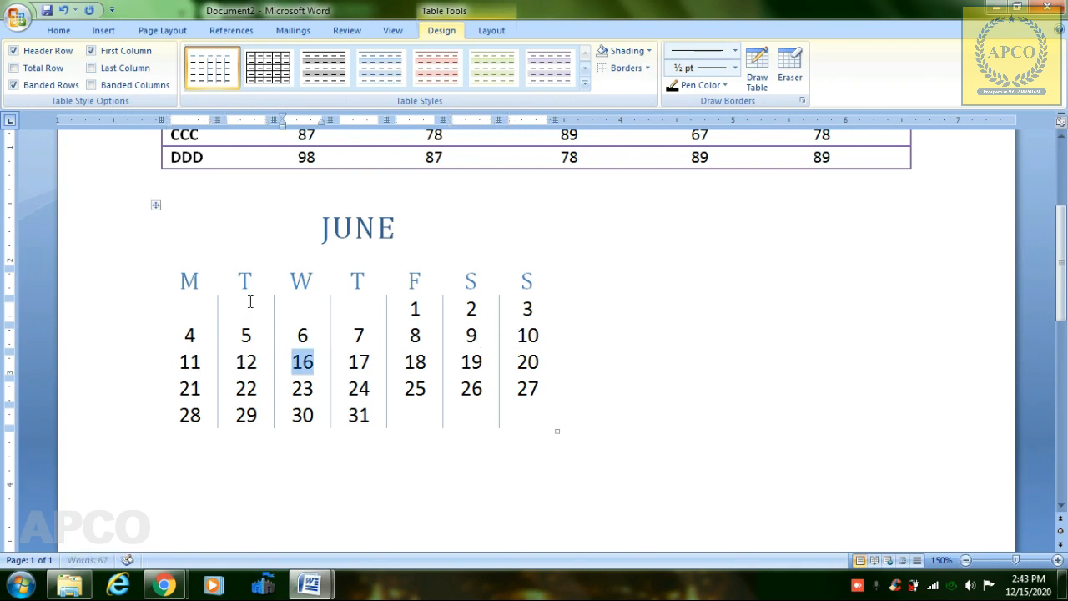
{"action": "type", "text": "13"}
{"action": "key", "text": "Tab"}
{"action": "type", "text": "14"}
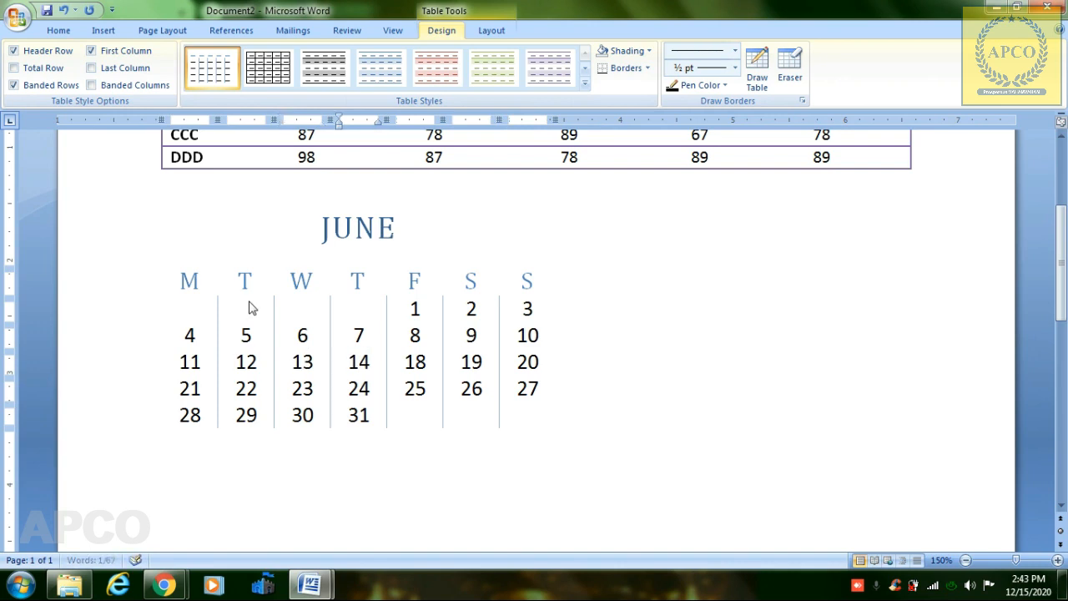
{"action": "key", "text": "Tab"}
{"action": "type", "text": "15"}
{"action": "key", "text": "Tab"}
{"action": "type", "text": "16"}
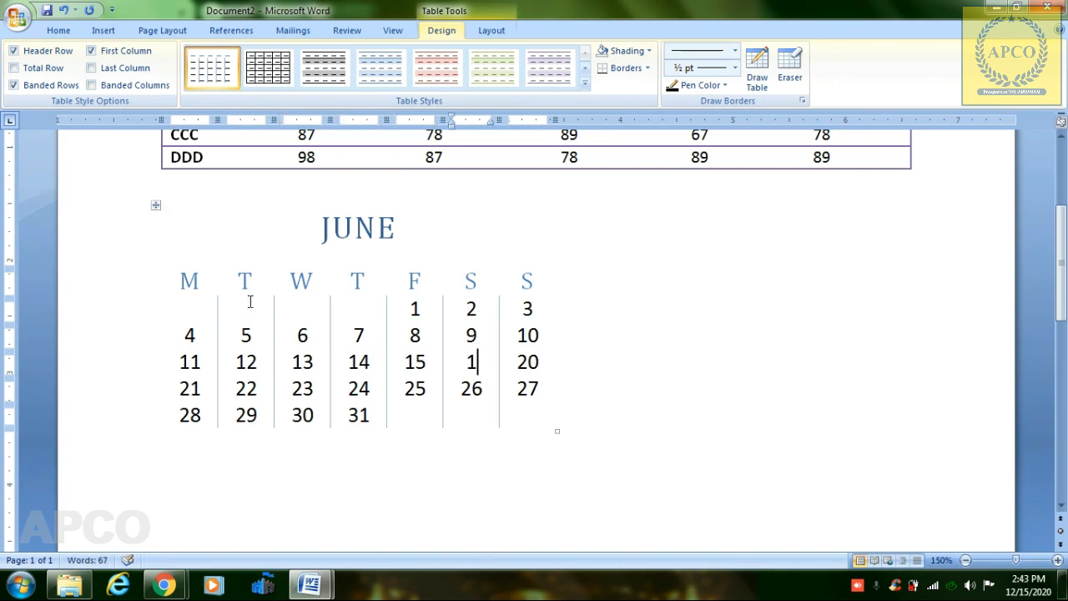
{"action": "key", "text": "Tab"}
{"action": "type", "text": "17"}
- Renumber the calendar's fourth week from Monday to Sunday as 18 through 24
{"action": "key", "text": "Tab"}
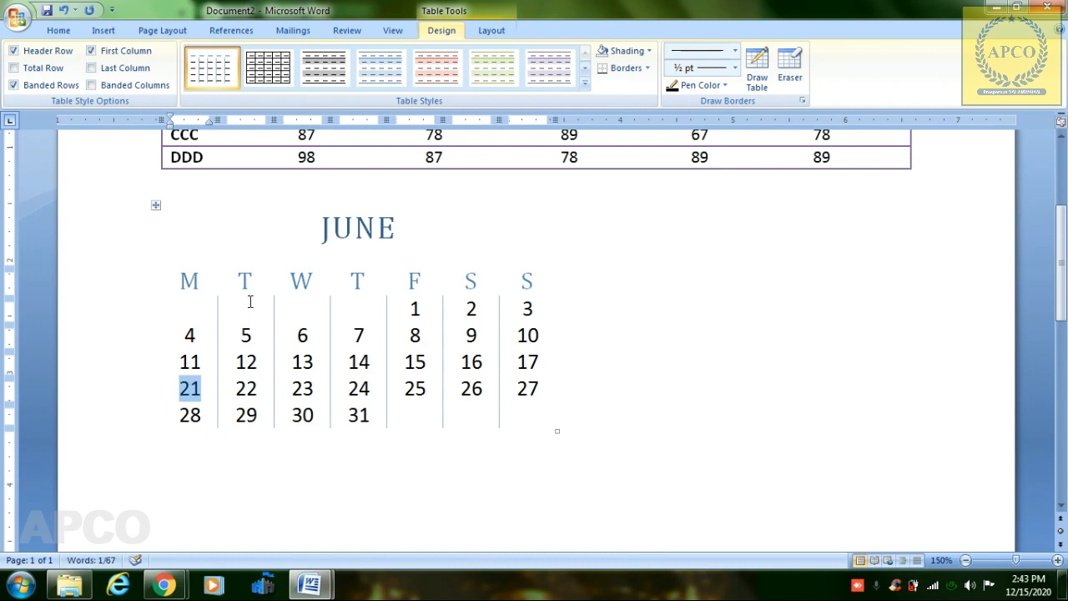
{"action": "type", "text": "18"}
{"action": "key", "text": "Tab"}
{"action": "type", "text": "1"}
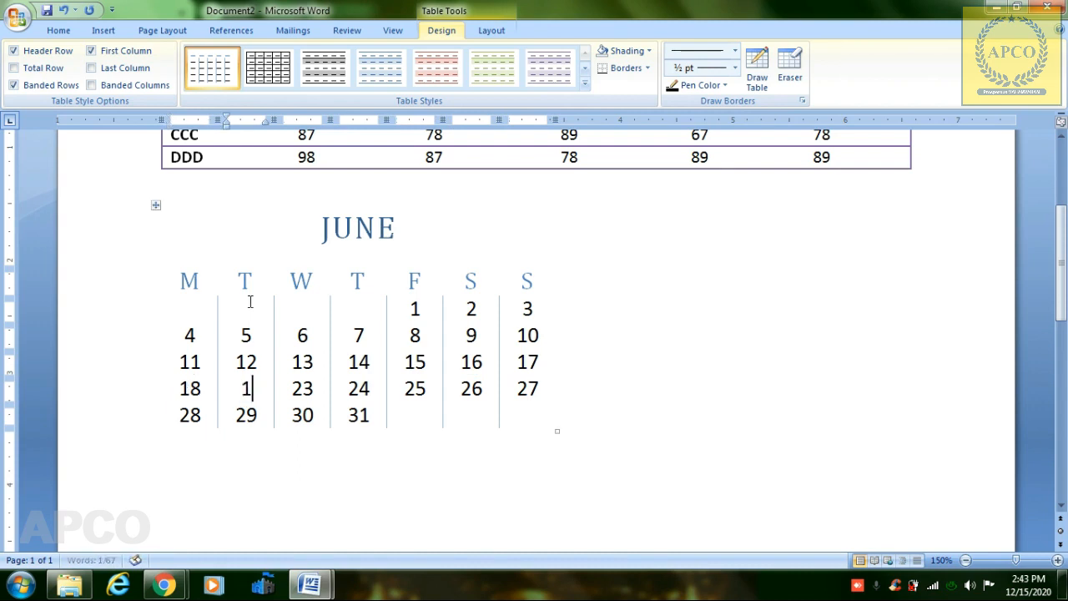
{"action": "type", "text": "9"}
{"action": "key", "text": "Tab"}
{"action": "type", "text": "20"}
{"action": "key", "text": "Tab"}
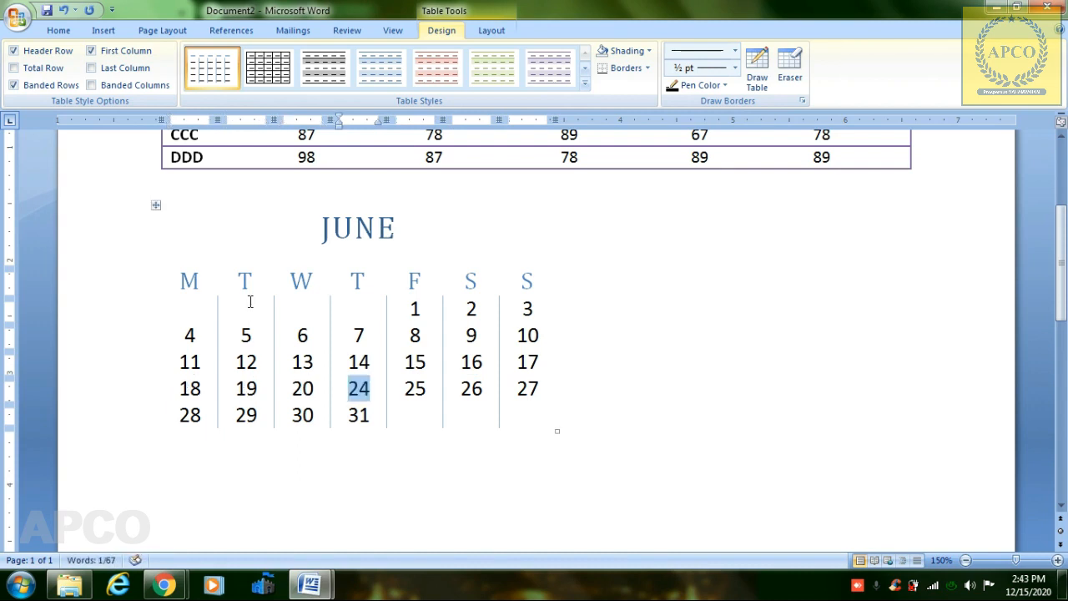
{"action": "type", "text": "21"}
{"action": "key", "text": "Tab"}
{"action": "type", "text": "22"}
{"action": "key", "text": "Tab"}
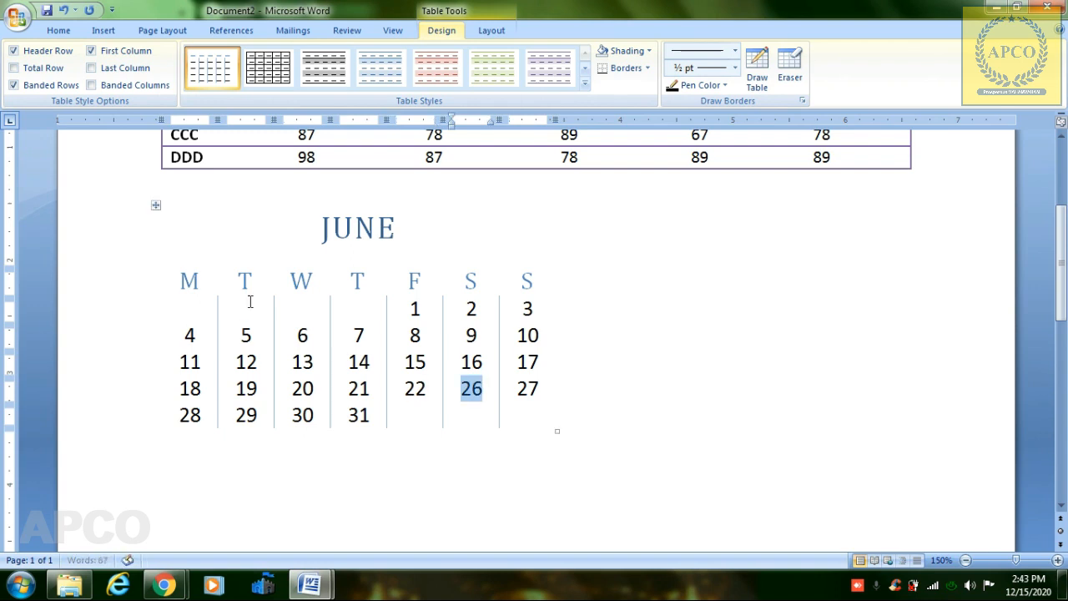
{"action": "type", "text": "23"}
{"action": "key", "text": "Tab"}
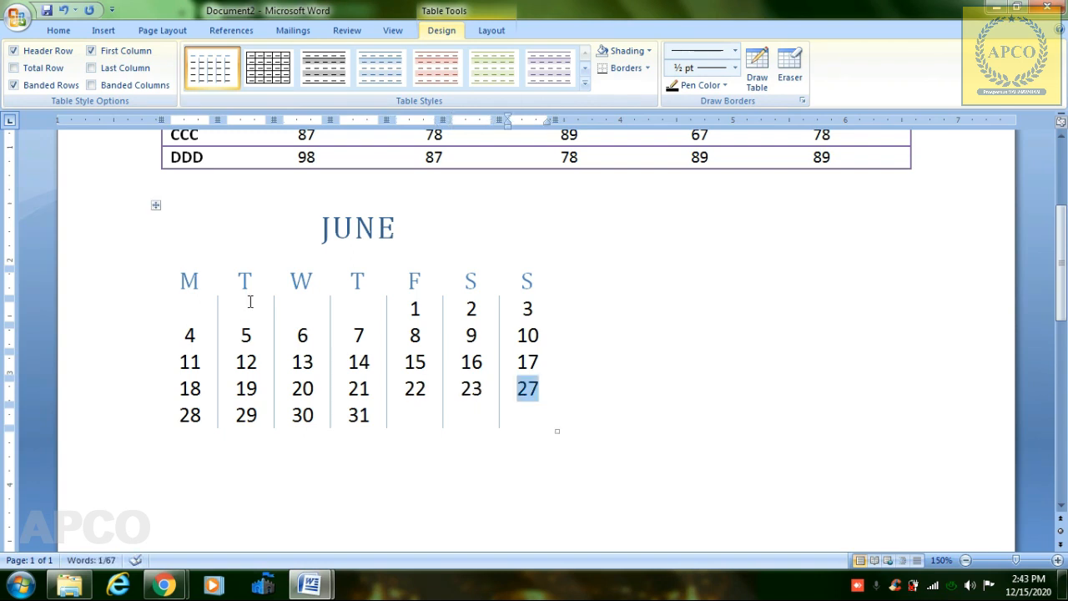
{"action": "type", "text": "24"}
- Fill the calendar's last week from Monday to Sunday with the dates 25 through 31
{"action": "key", "text": "Tab"}
{"action": "type", "text": "25"}
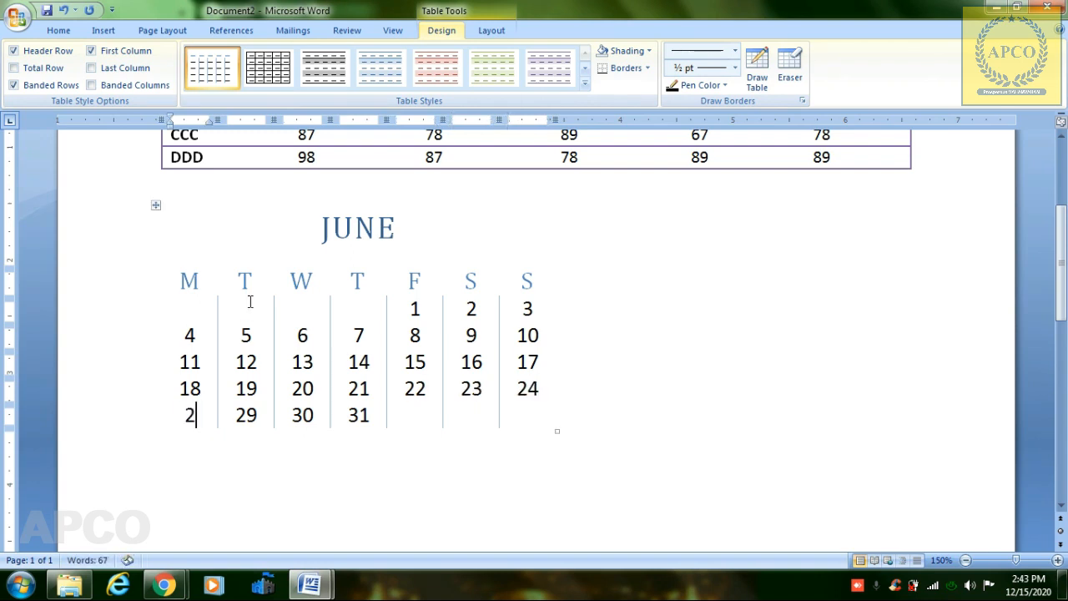
{"action": "key", "text": "Tab"}
{"action": "type", "text": "26"}
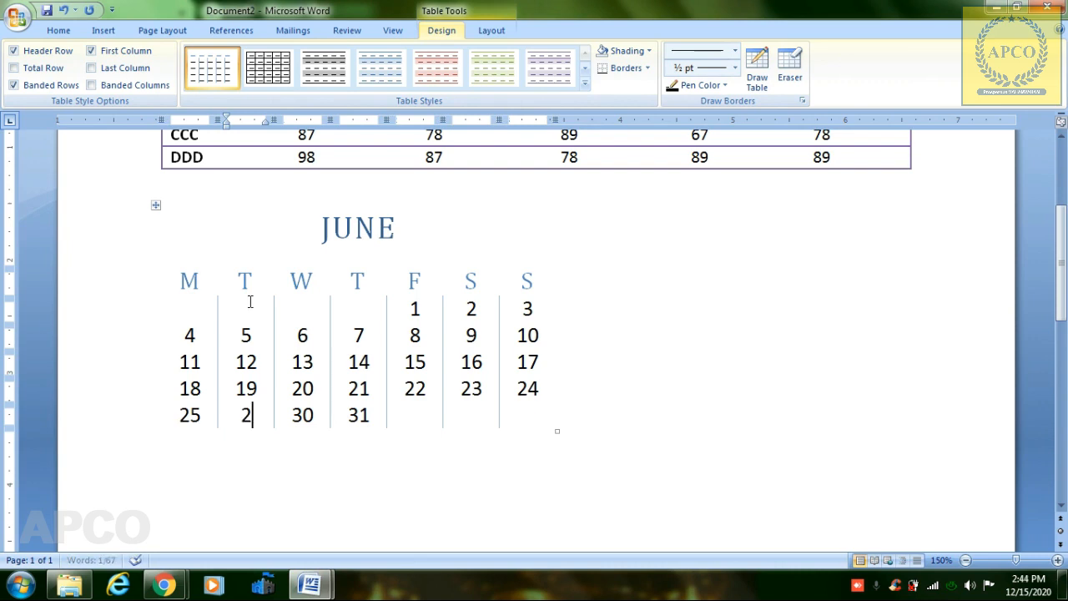
{"action": "key", "text": "Tab"}
{"action": "type", "text": "27"}
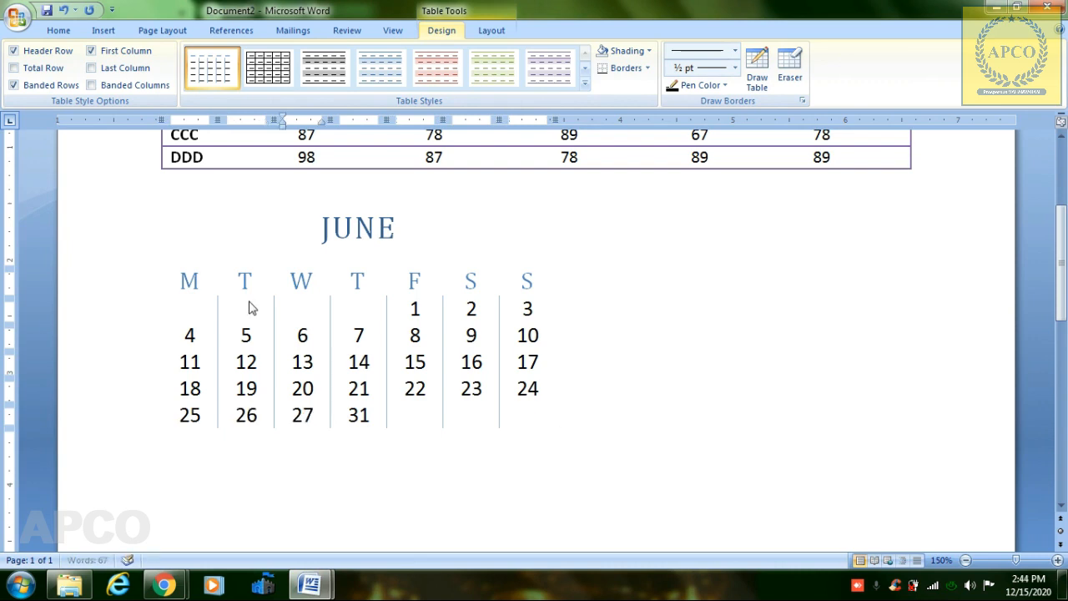
{"action": "key", "text": "Tab"}
{"action": "type", "text": "28"}
{"action": "key", "text": "Tab"}
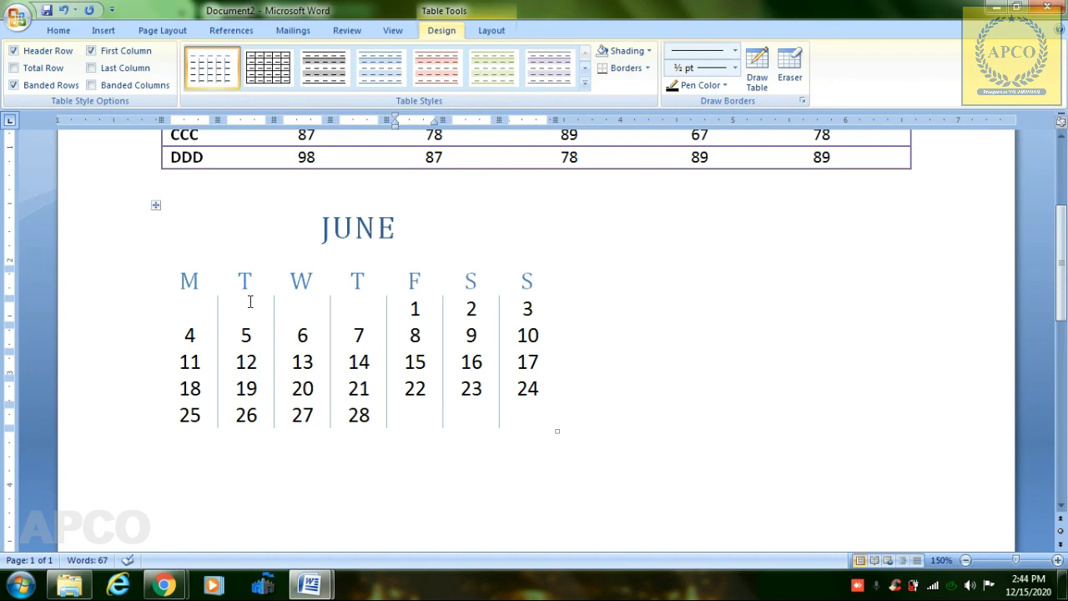
{"action": "type", "text": "29"}
{"action": "key", "text": "Tab"}
{"action": "type", "text": "30"}
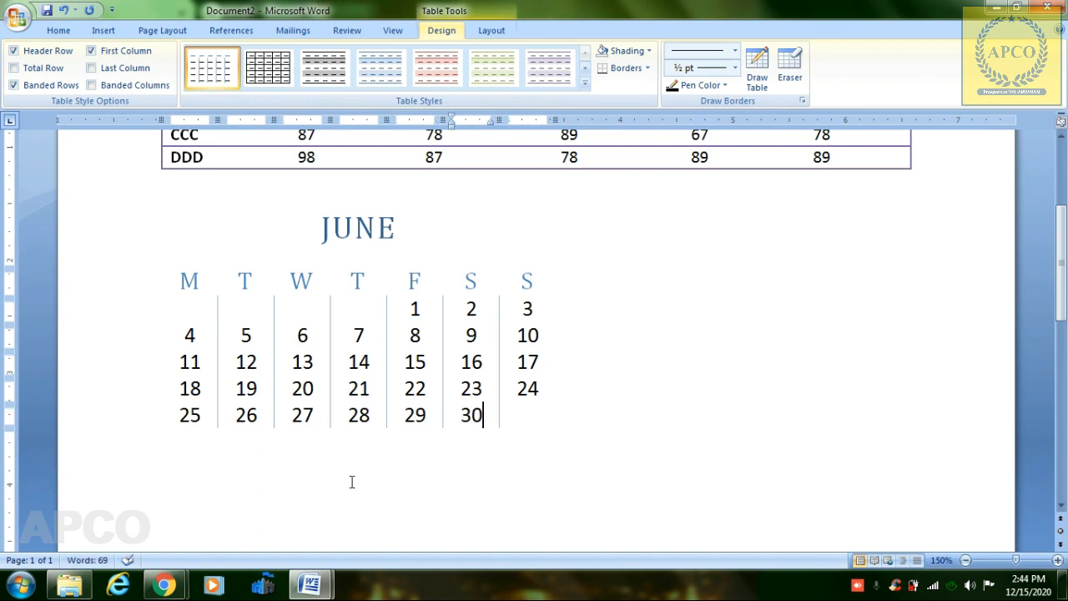
{"action": "key", "text": "Tab"}
{"action": "type", "text": "31"}
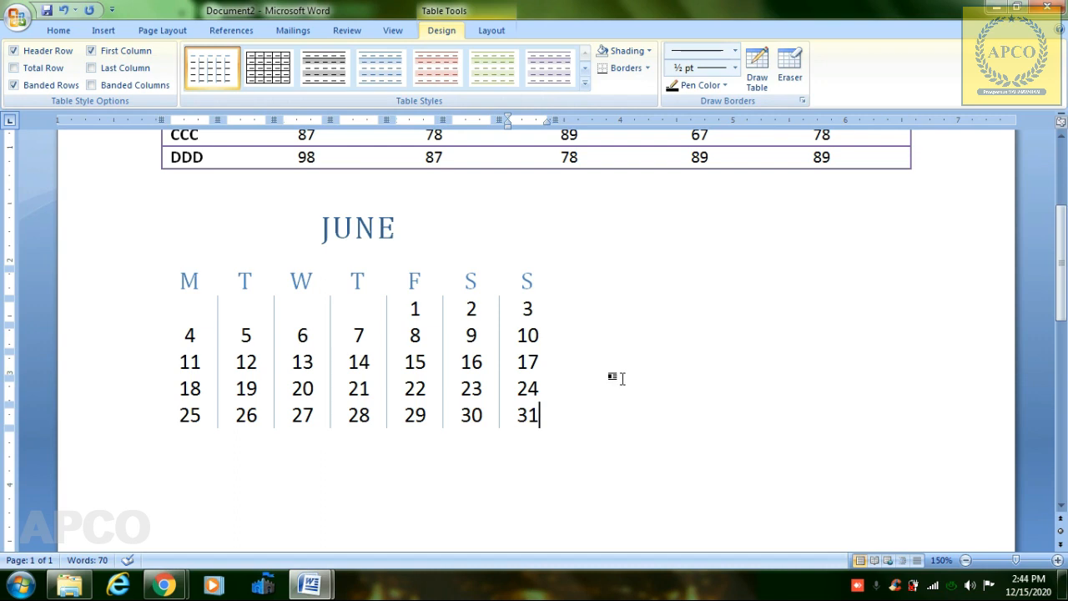
- Delete the entire content of the document, including the marks table and the calendar
{"action": "left_click", "coordinate": [614, 389]}
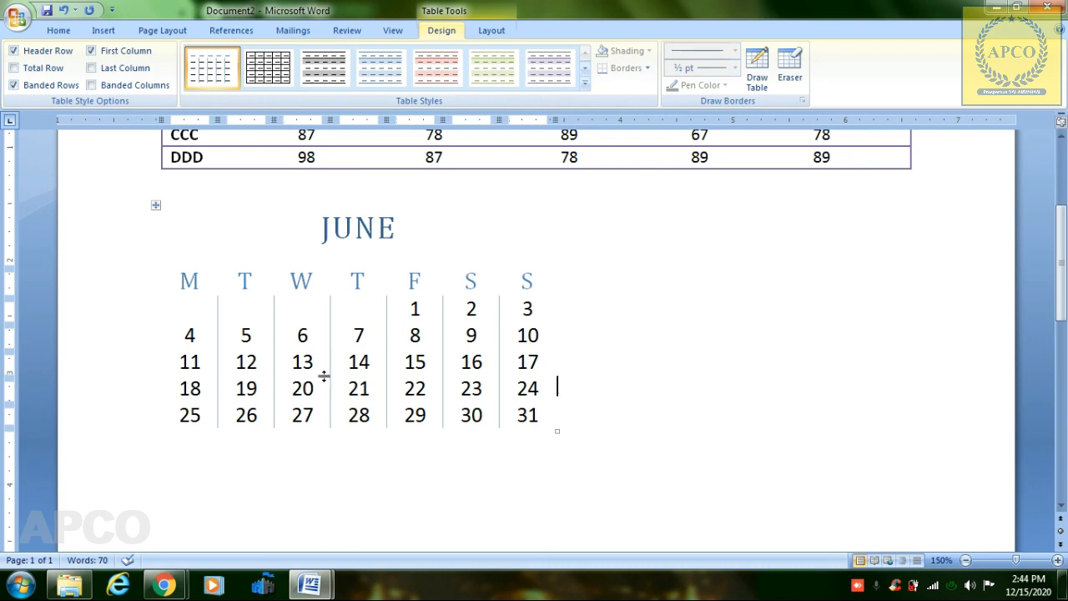
{"action": "key", "text": "ctrl+a"}
{"action": "key", "text": "Delete"}
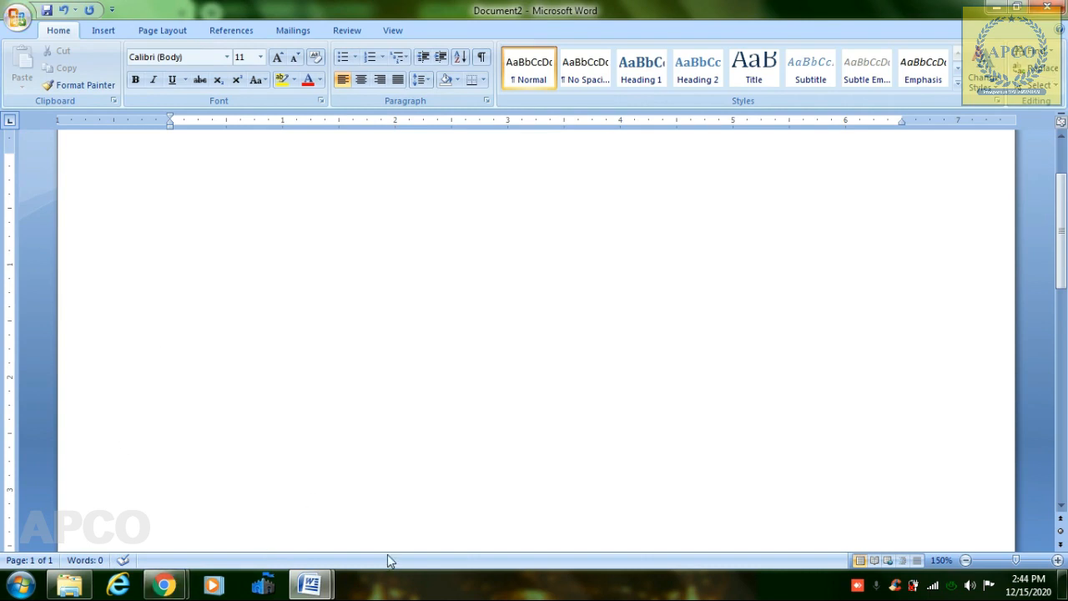
- Switch to the MS WORD - HOUR 7 - EXERCISE document and examine its student mark list and calendar exercises
{"action": "mouse_move", "coordinate": [310, 584]}
{"action": "left_click", "coordinate": [246, 500]}
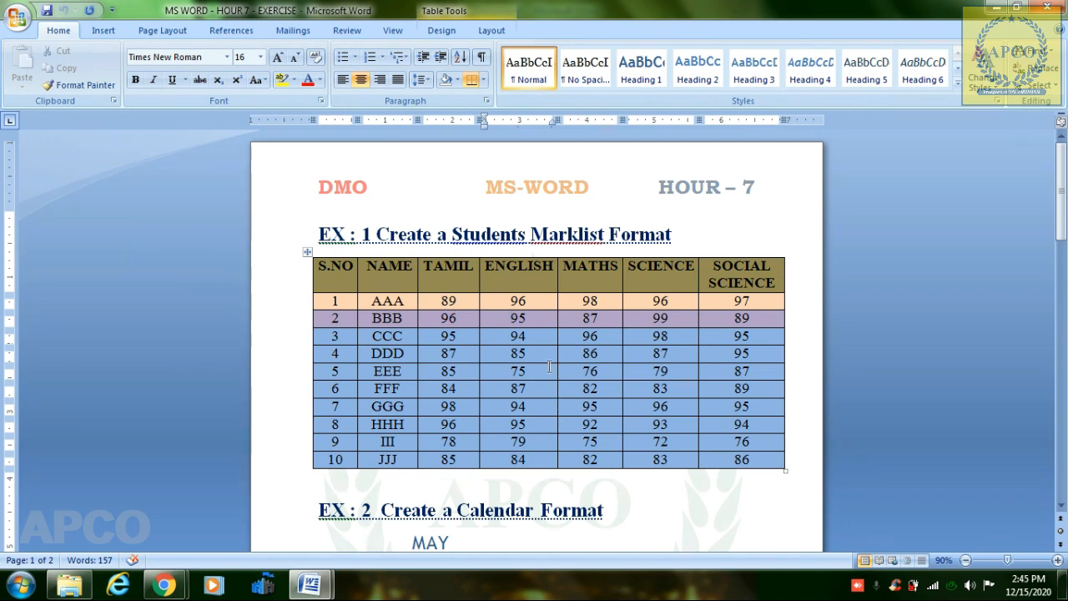
{"action": "scroll", "coordinate": [549, 366], "scroll_direction": "down", "scroll_amount": 1}
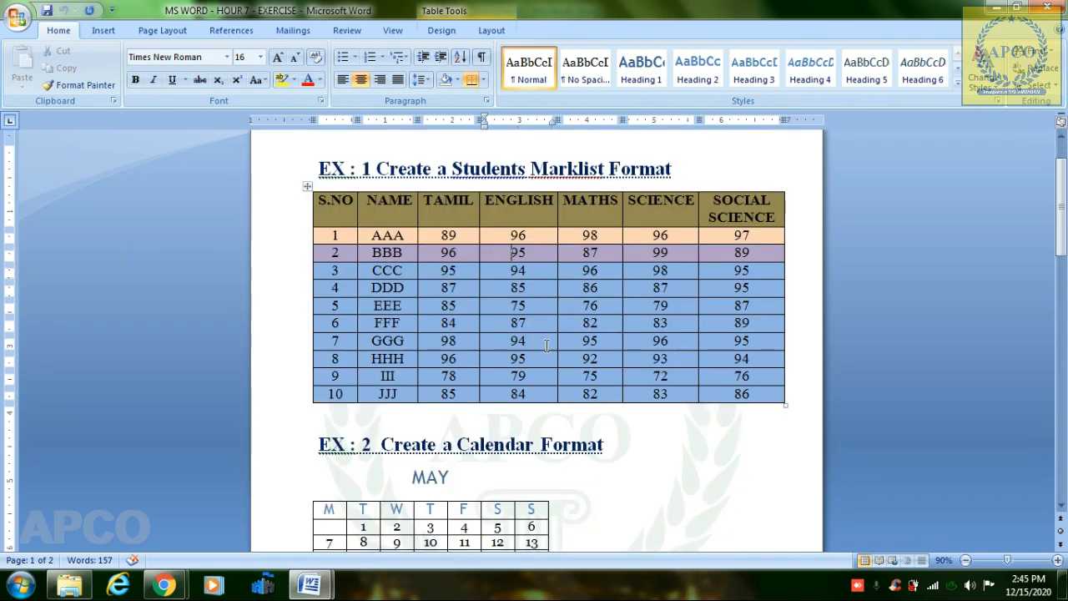
{"action": "scroll", "coordinate": [547, 345], "scroll_direction": "down", "scroll_amount": 1}
{"action": "scroll", "coordinate": [546, 345], "scroll_direction": "up", "scroll_amount": 1}
{"action": "scroll", "coordinate": [546, 346], "scroll_direction": "up", "scroll_amount": 1}
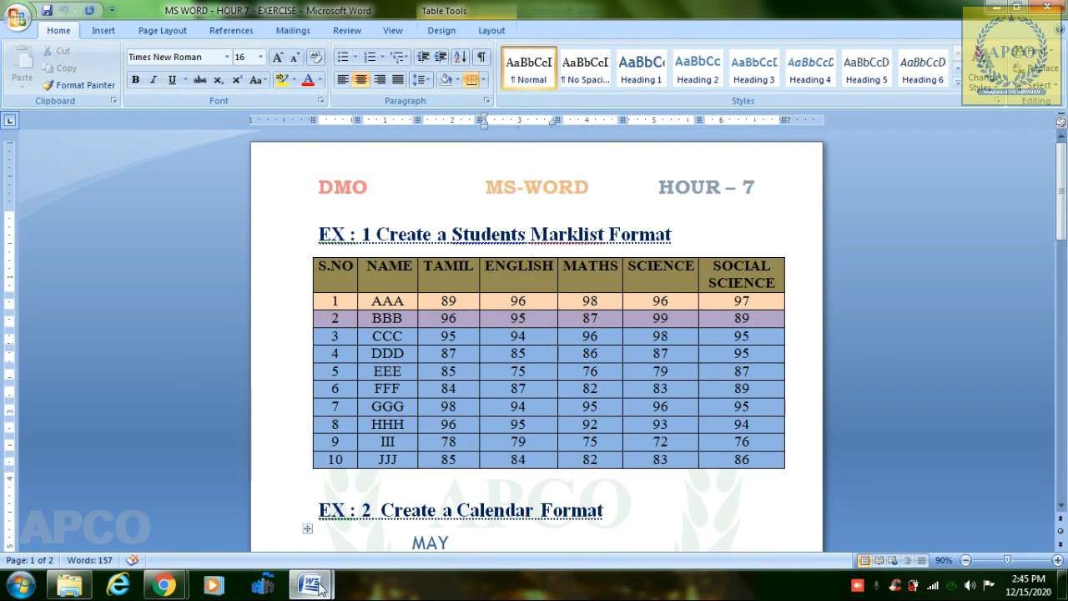
{"action": "left_click", "coordinate": [273, 513]}
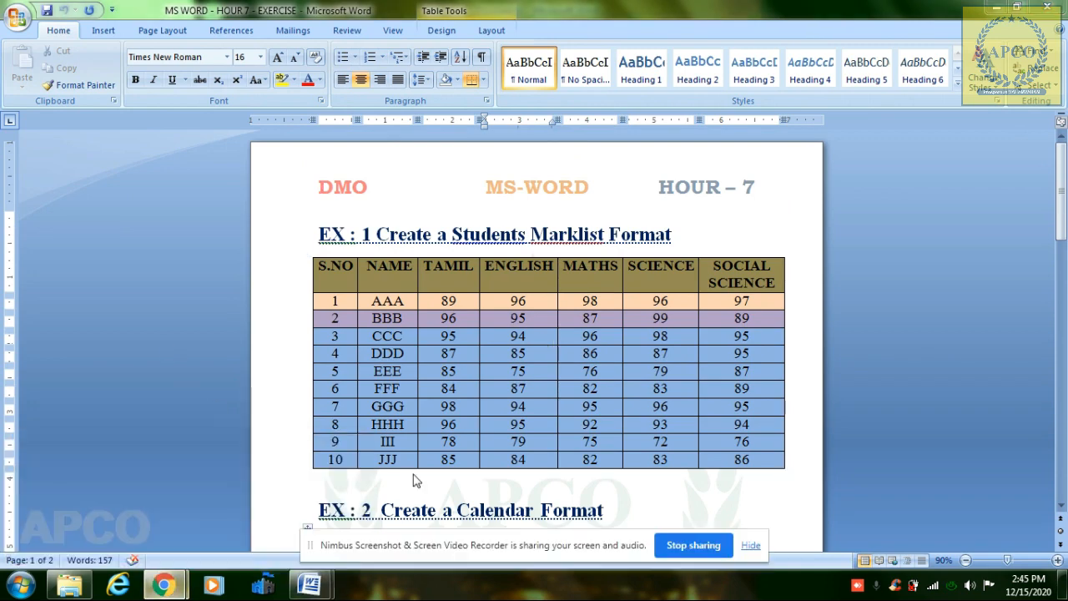